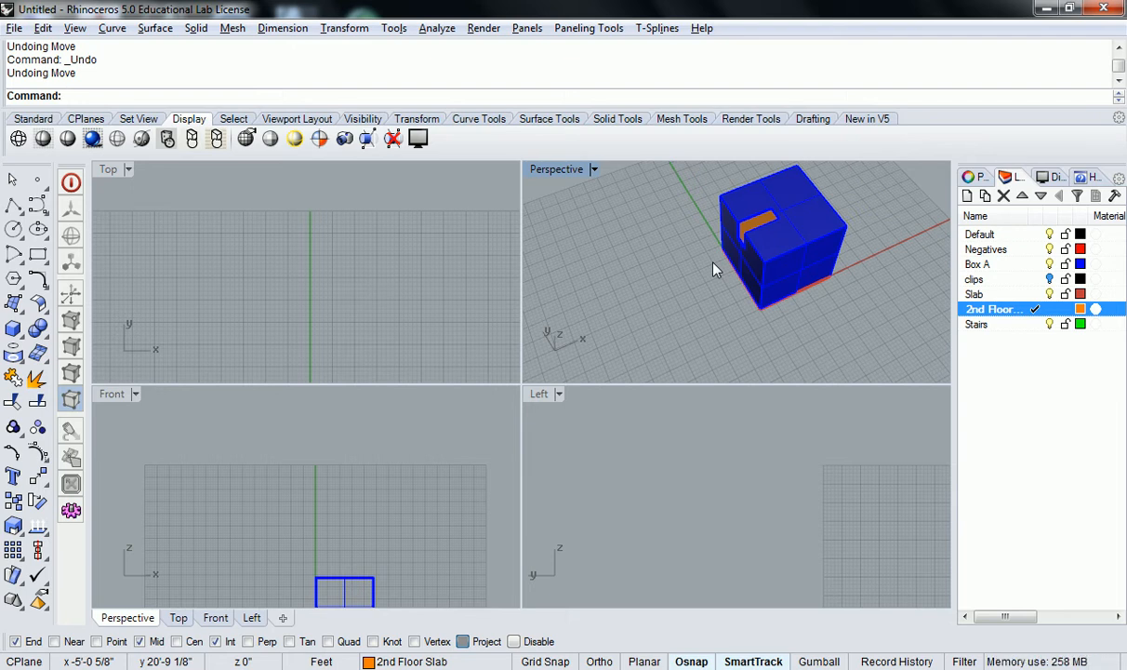
Draw a new box with Box: Corner to Corner, Height in the Top view, up and to the right of the existing blue model
{"action": "right_click_drag", "start_coordinate": [714, 270], "coordinate": [788, 273]}
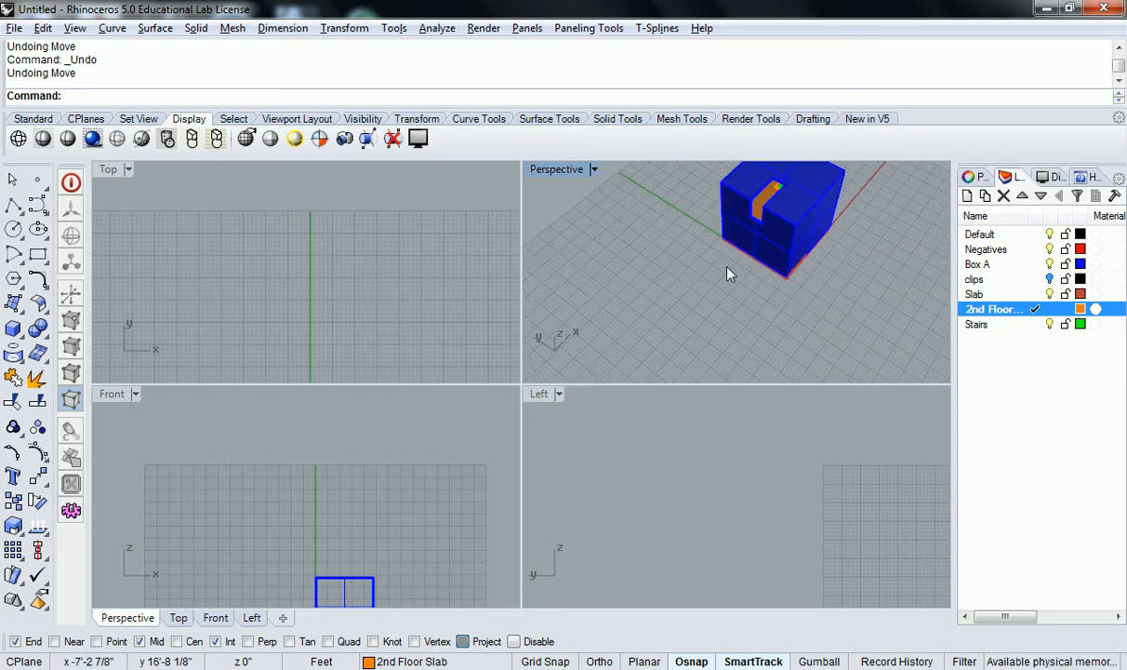
{"action": "right_click_drag", "start_coordinate": [732, 297], "coordinate": [726, 302]}
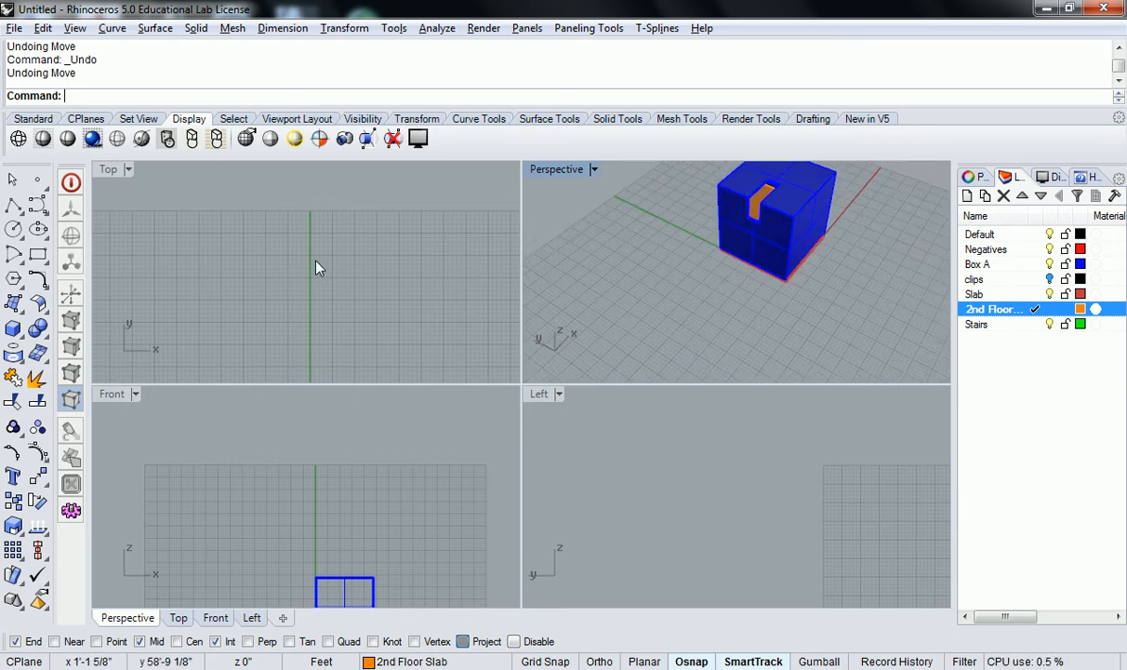
{"action": "scroll", "coordinate": [320, 250], "scroll_direction": "down", "scroll_amount": 15}
{"action": "scroll", "coordinate": [356, 278], "scroll_direction": "up", "scroll_amount": 13}
{"action": "right_click_drag", "start_coordinate": [350, 237], "coordinate": [284, 275]}
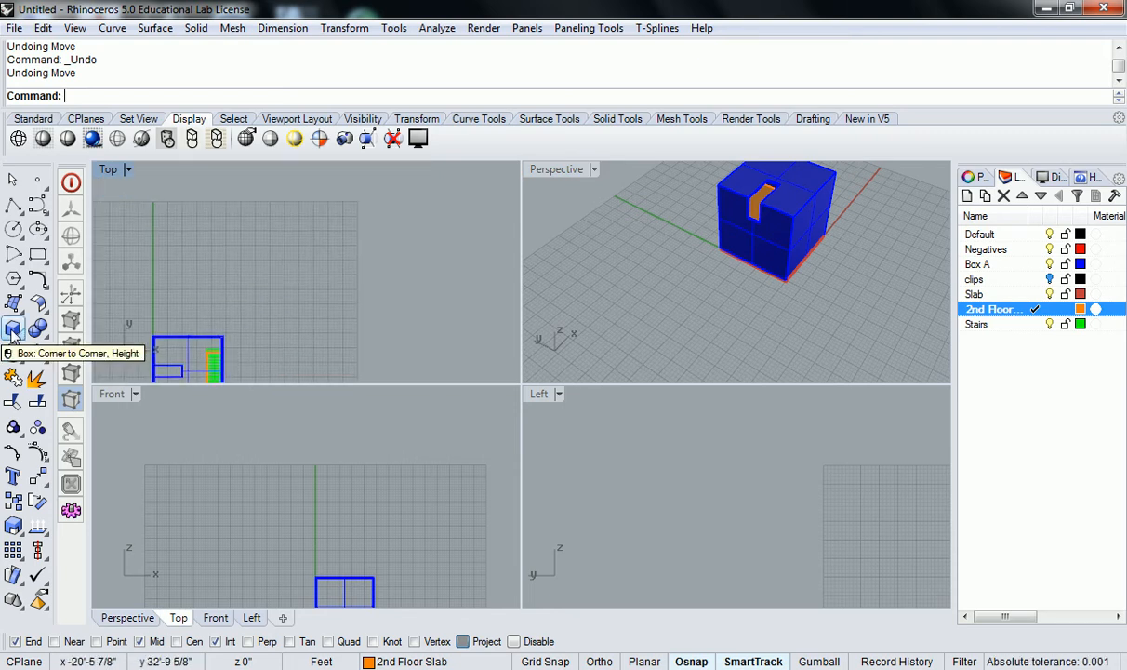
{"action": "left_click", "coordinate": [13, 329]}
{"action": "left_click", "coordinate": [274, 288]}
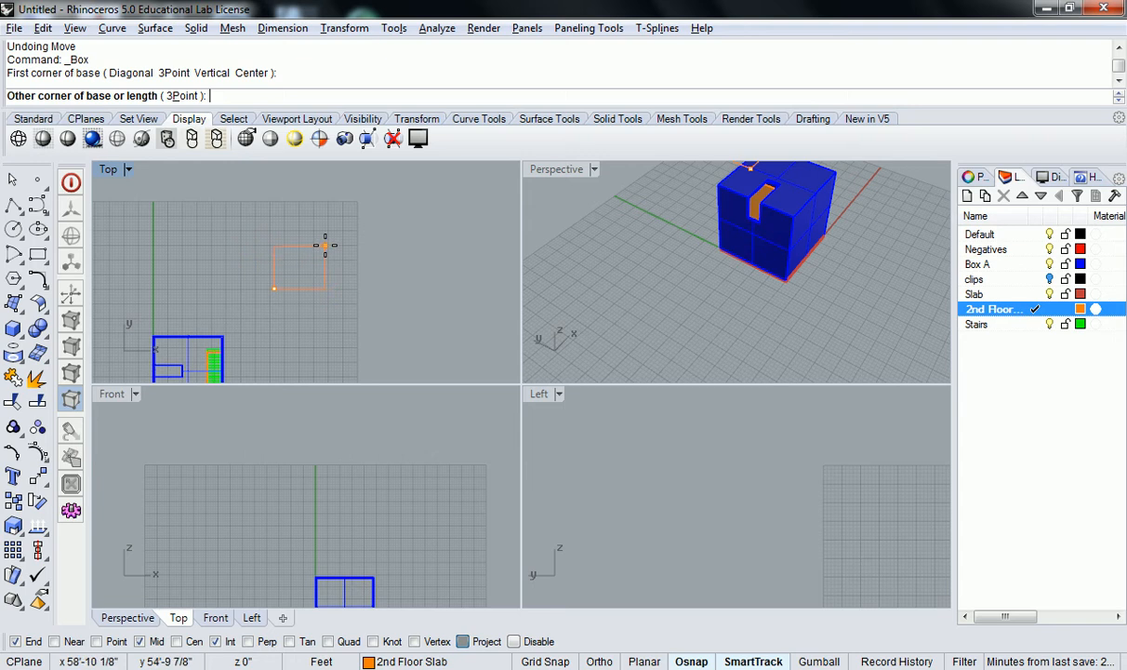
{"action": "left_click", "coordinate": [325, 245]}
{"action": "scroll", "coordinate": [325, 245], "scroll_direction": "down", "scroll_amount": 4}
{"action": "scroll", "coordinate": [442, 484], "scroll_direction": "down", "scroll_amount": 2}
{"action": "left_click", "coordinate": [423, 507]}
Turn on Gumball and select the new orange box
{"action": "right_click_drag", "start_coordinate": [739, 327], "coordinate": [755, 280]}
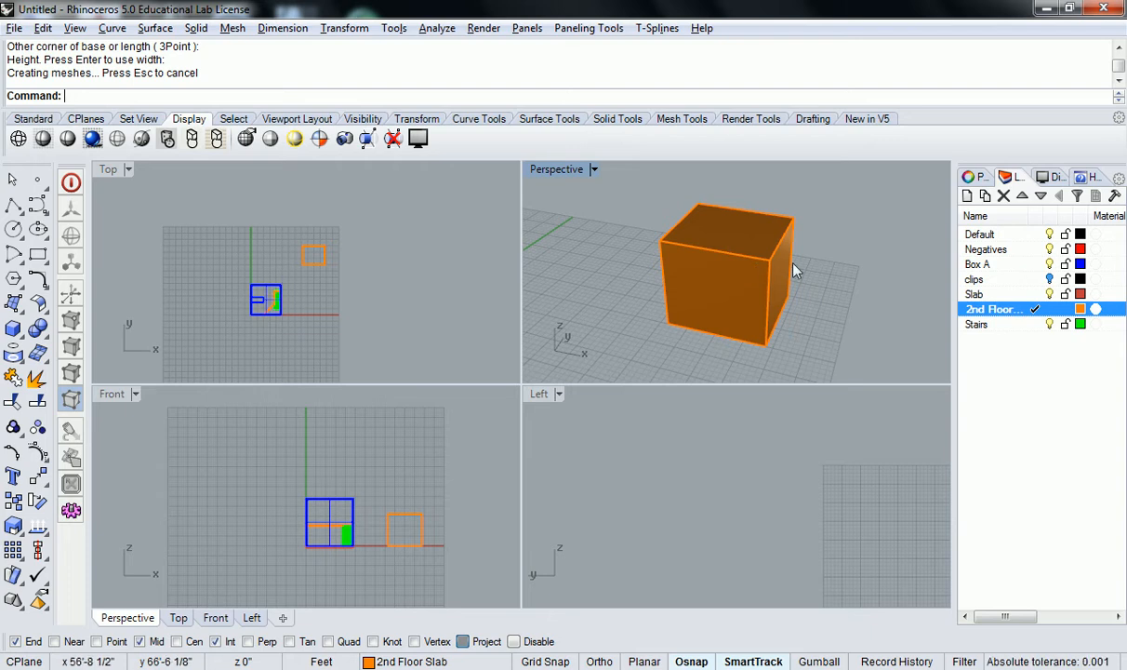
{"action": "right_click_drag", "start_coordinate": [765, 270], "coordinate": [805, 288]}
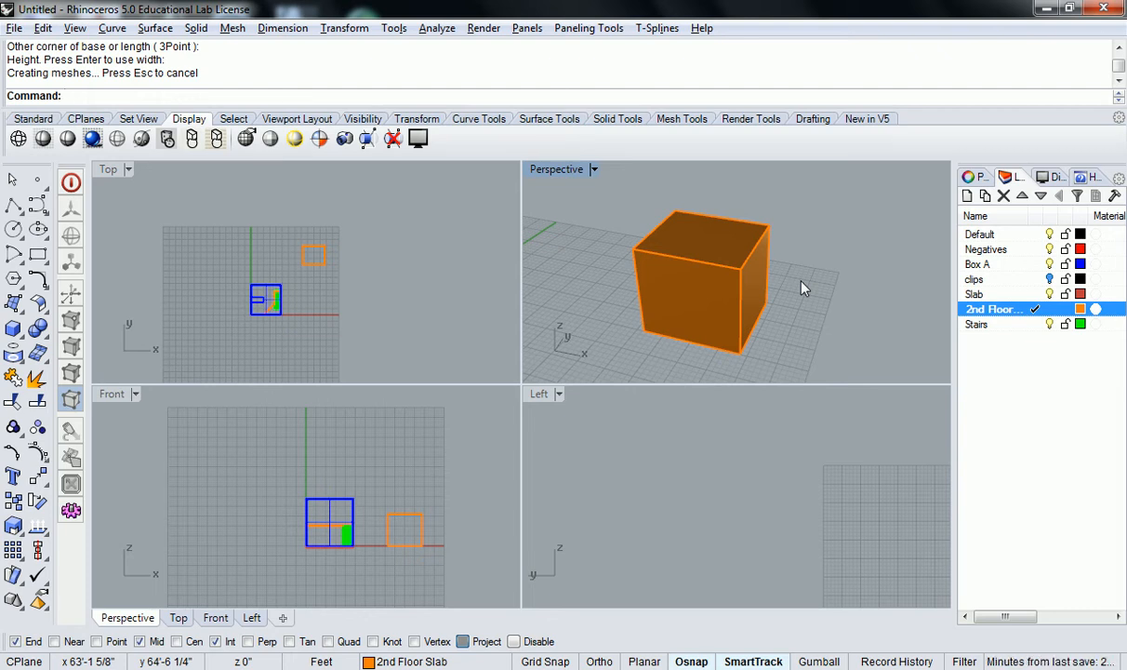
{"action": "left_click", "coordinate": [820, 661]}
{"action": "scroll", "coordinate": [800, 276], "scroll_direction": "down", "scroll_amount": 4}
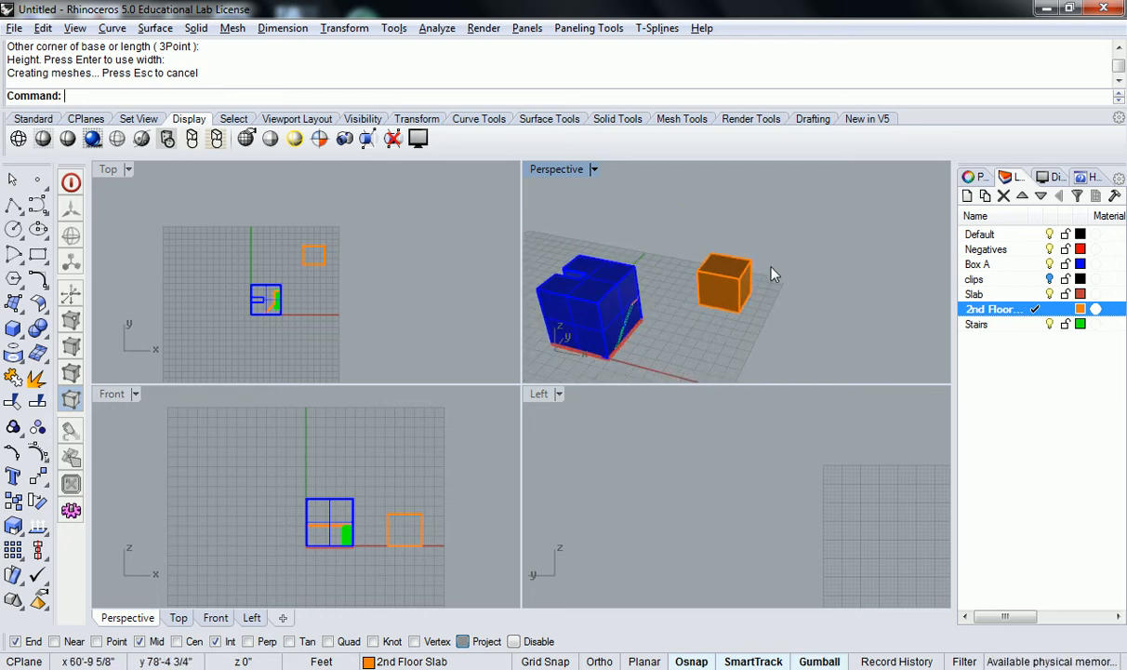
{"action": "scroll", "coordinate": [757, 280], "scroll_direction": "up", "scroll_amount": 3}
{"action": "mouse_move", "coordinate": [758, 277]}
{"action": "right_mouse_down"}
{"action": "mouse_move", "coordinate": [799, 244]}
{"action": "mouse_move", "coordinate": [790, 247]}
{"action": "mouse_move", "coordinate": [828, 244]}
{"action": "mouse_move", "coordinate": [755, 275]}
{"action": "right_mouse_up"}
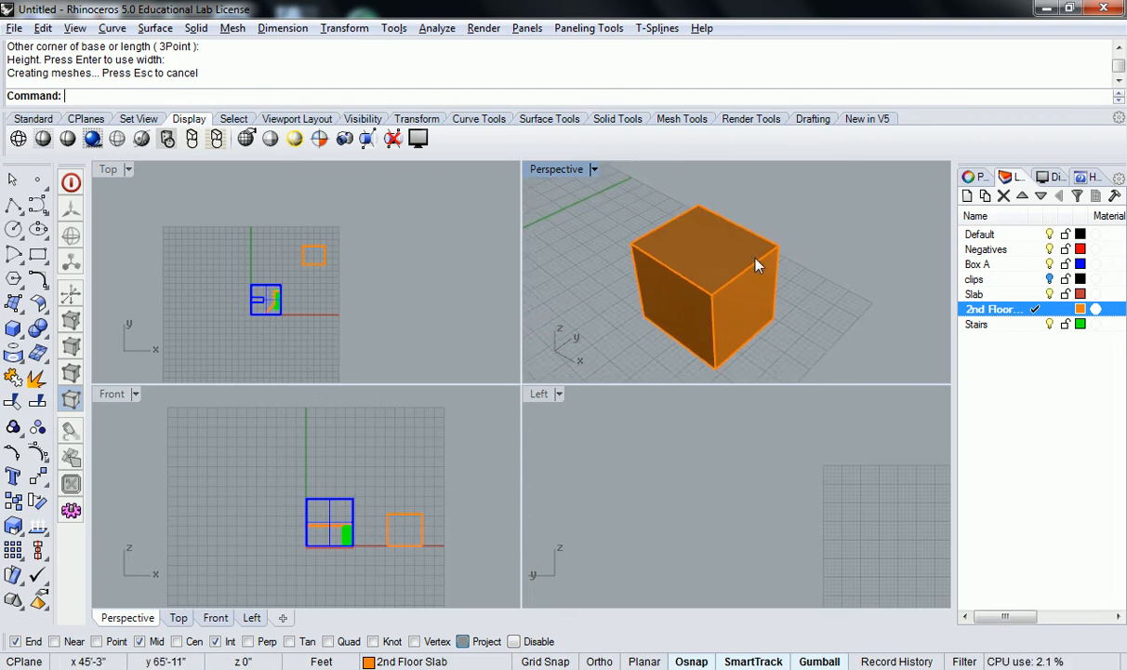
{"action": "left_click", "coordinate": [757, 267]}
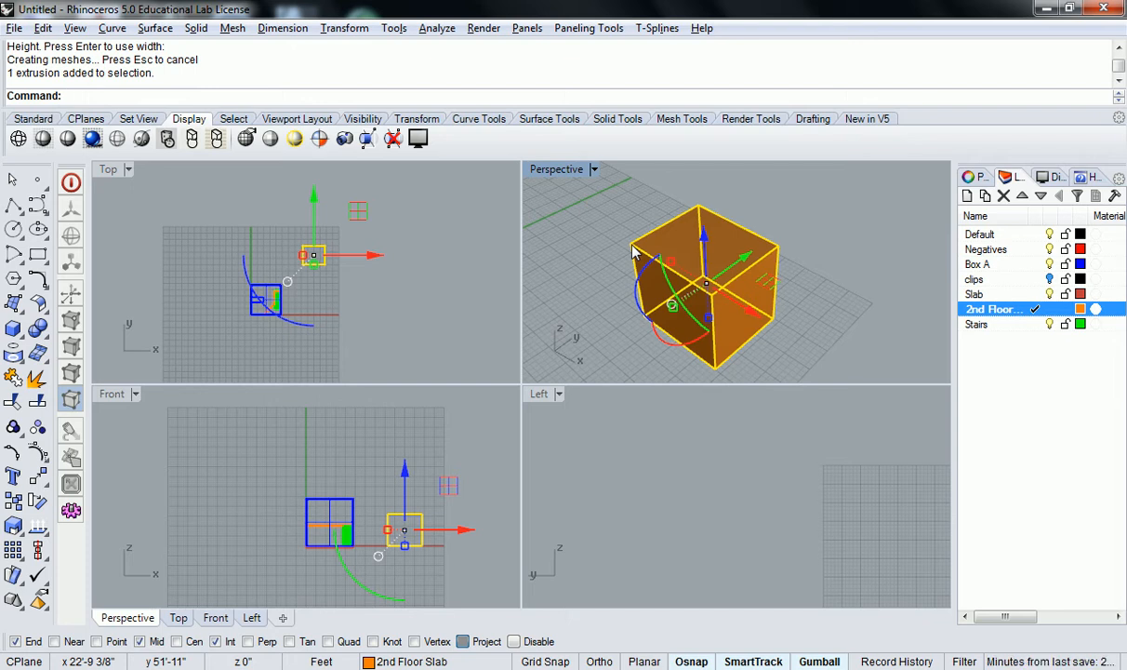
Drag the box along the x axis and then upward with the gumball arrows
{"action": "scroll", "coordinate": [665, 244], "scroll_direction": "down", "scroll_amount": 8}
{"action": "right_click_drag", "start_coordinate": [747, 254], "coordinate": [734, 310]}
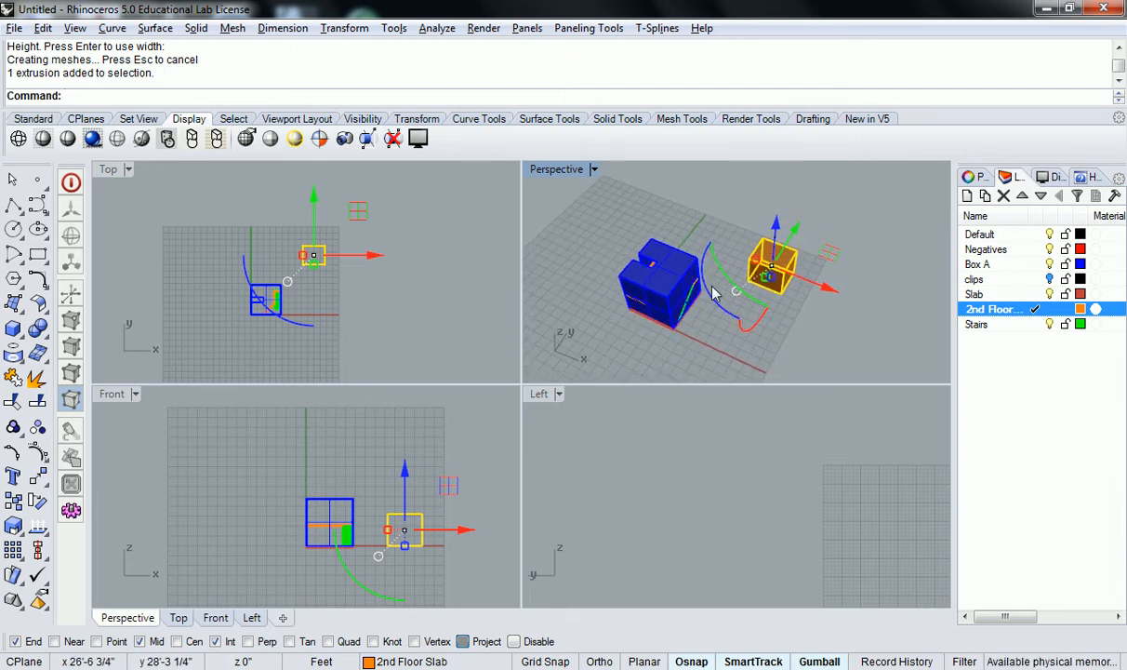
{"action": "right_click_drag", "start_coordinate": [601, 353], "coordinate": [714, 261]}
{"action": "scroll", "coordinate": [420, 281], "scroll_direction": "down", "scroll_amount": 3}
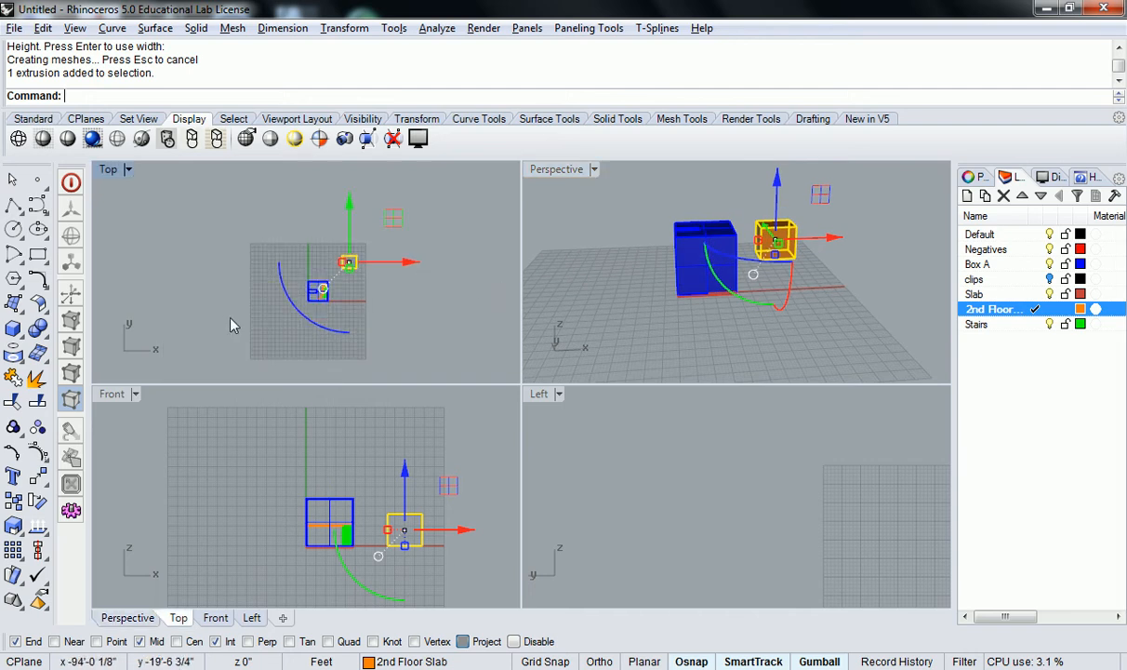
{"action": "right_click_drag", "start_coordinate": [604, 292], "coordinate": [713, 307]}
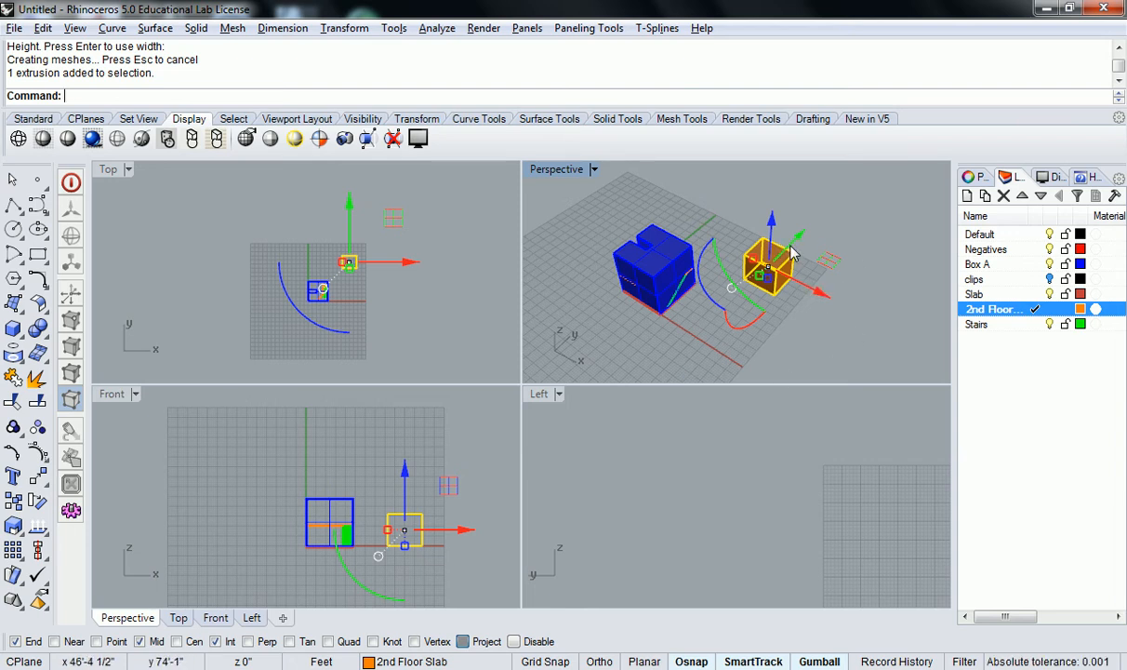
{"action": "scroll", "coordinate": [792, 248], "scroll_direction": "up", "scroll_amount": 6}
{"action": "right_click_drag", "start_coordinate": [850, 268], "coordinate": [812, 267], "text": "shift"}
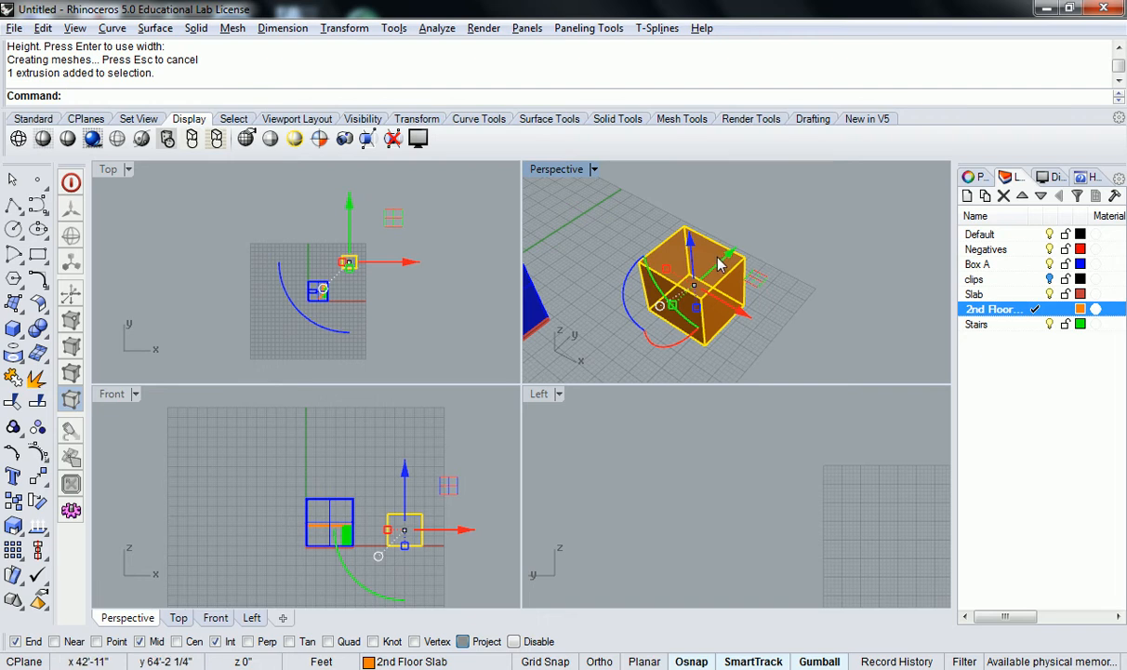
{"action": "right_click_drag", "start_coordinate": [725, 241], "coordinate": [627, 253]}
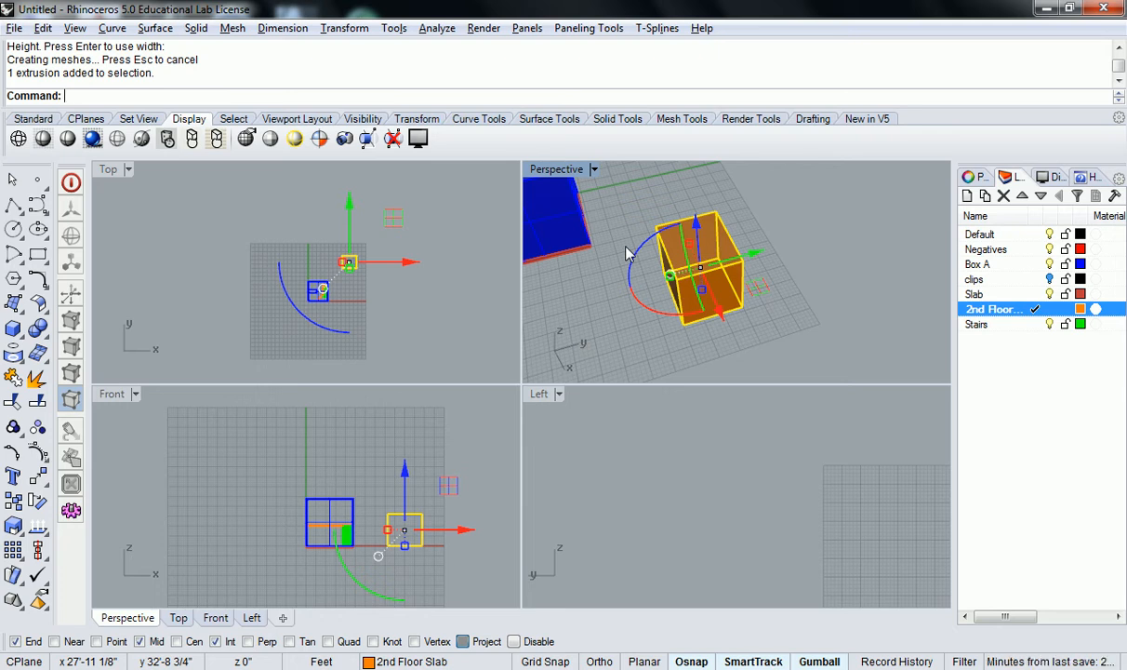
{"action": "right_click_drag", "start_coordinate": [634, 252], "coordinate": [762, 328]}
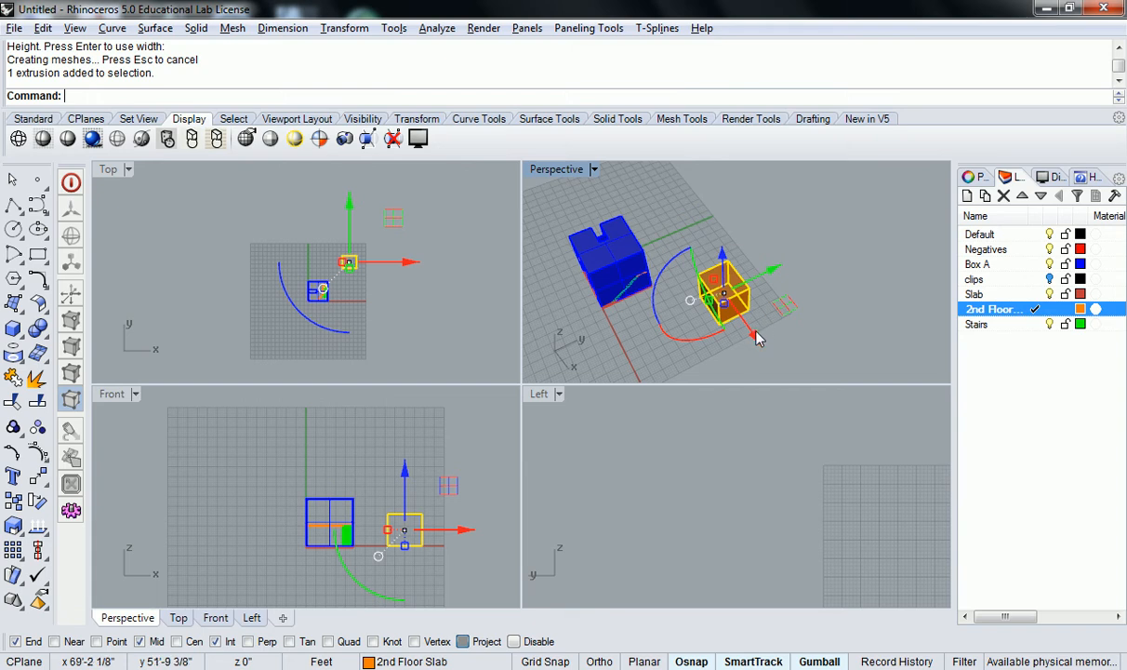
{"action": "left_click_drag", "start_coordinate": [756, 342], "coordinate": [785, 348]}
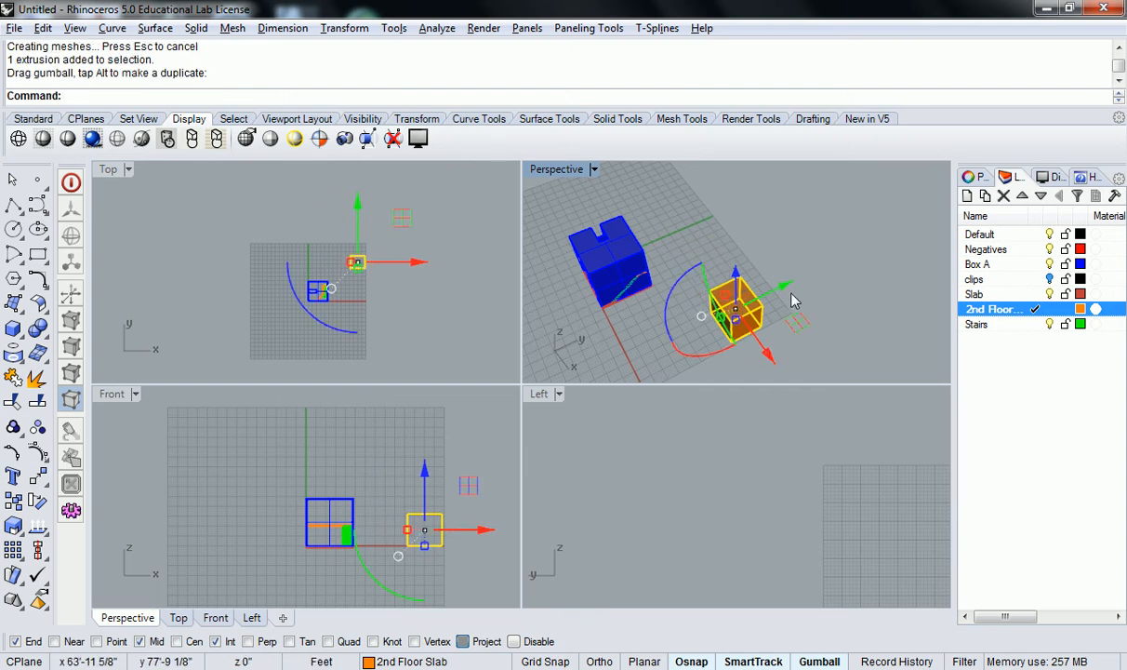
{"action": "left_click_drag", "start_coordinate": [777, 290], "coordinate": [749, 238]}
{"action": "left_click", "coordinate": [759, 230]}
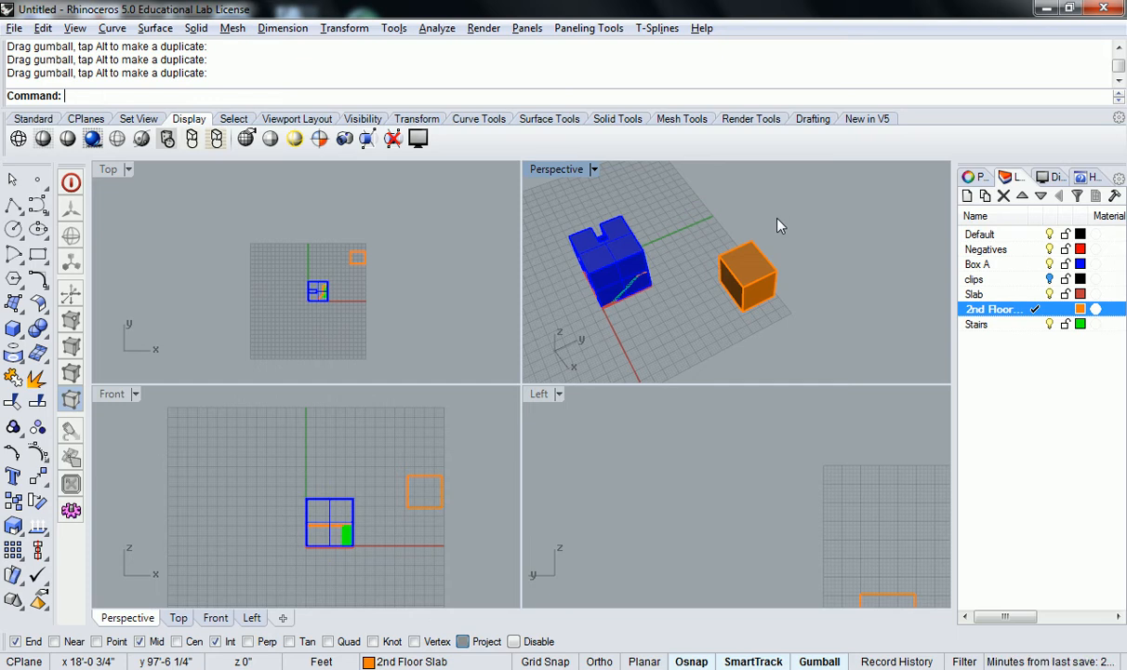
Reselect the box and move it 90 along the x axis with the gumball
{"action": "left_click", "coordinate": [744, 275]}
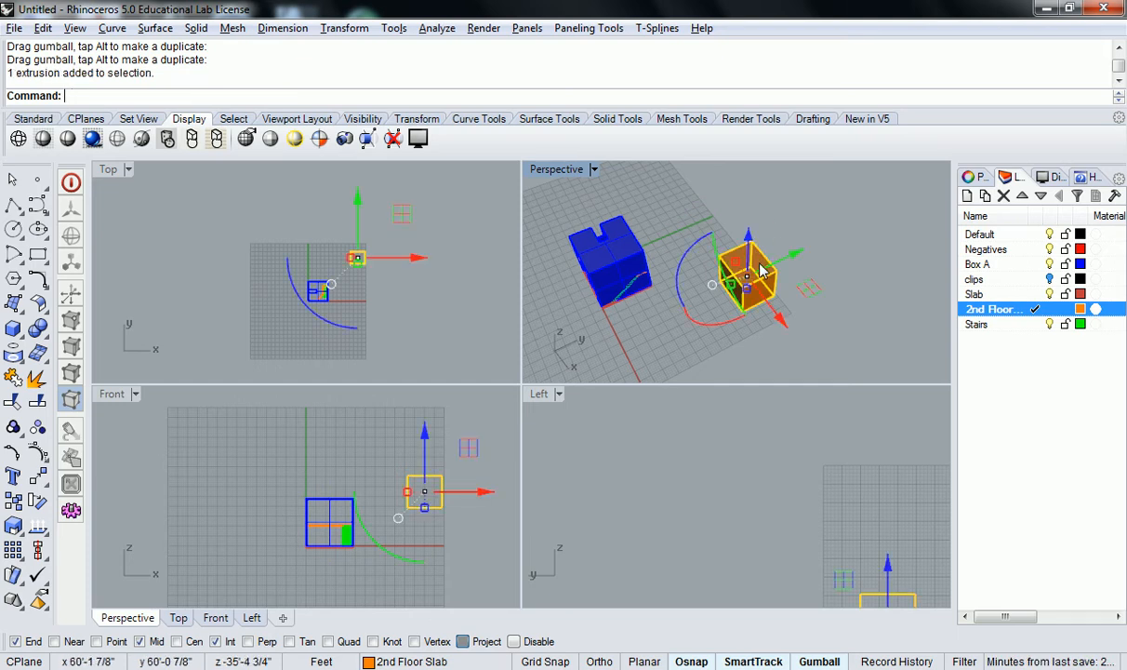
{"action": "left_click", "coordinate": [779, 317]}
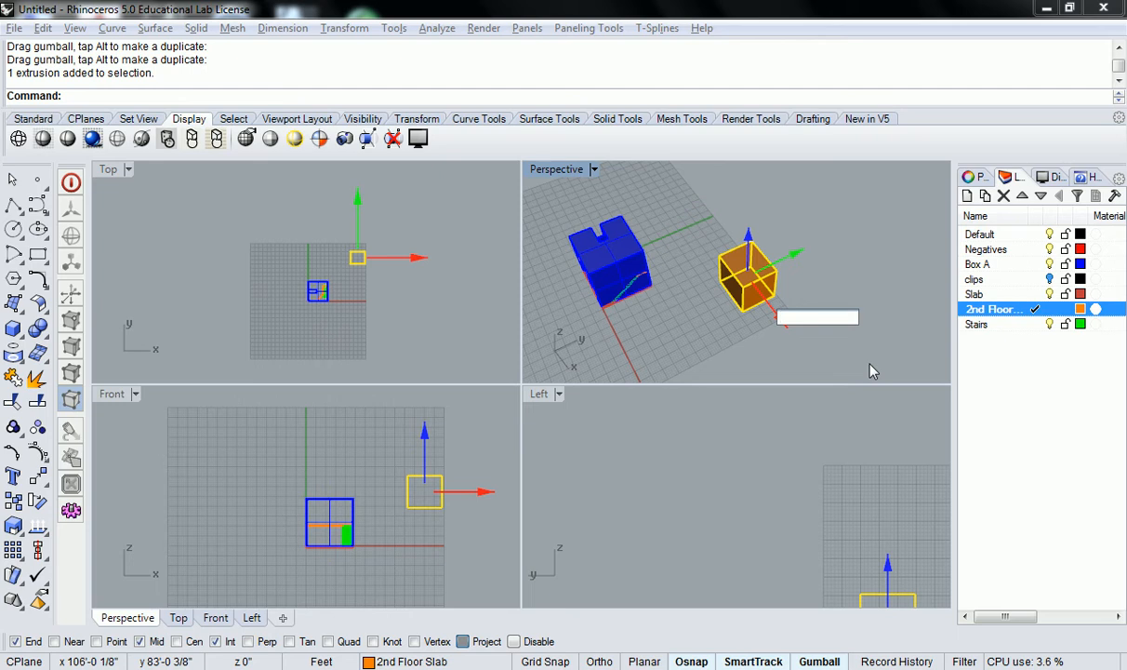
{"action": "type", "text": "90"}
{"action": "key", "text": "Return"}
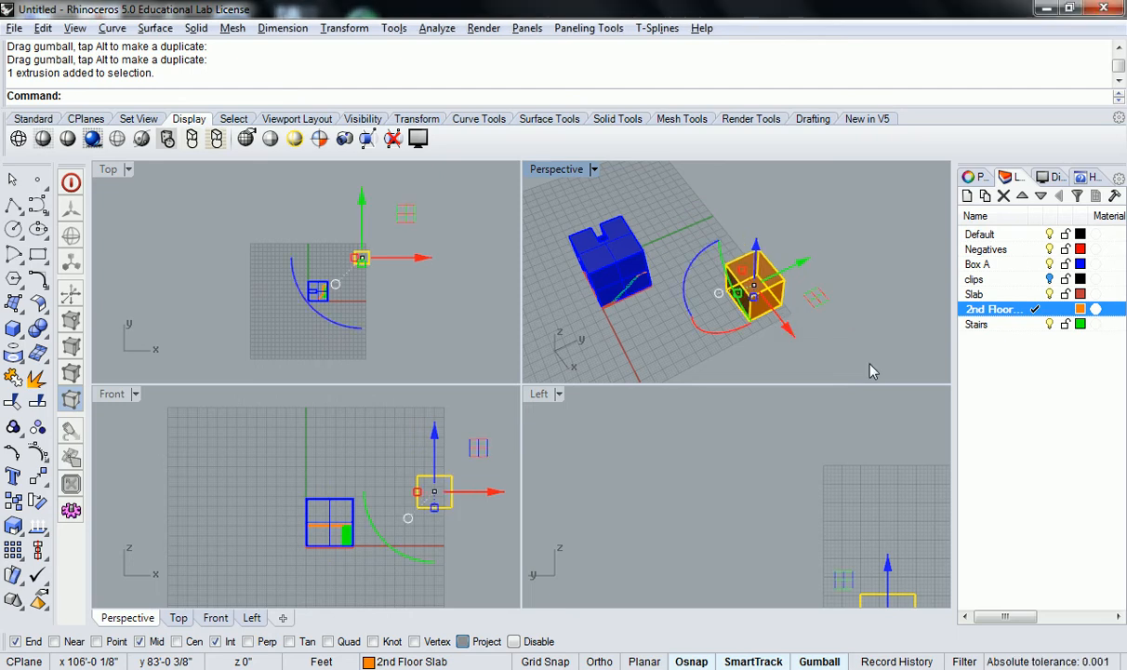
Move the box 5 up along the z axis and 20 along the y axis with the gumball
{"action": "left_click", "coordinate": [755, 247]}
{"action": "type", "text": "5"}
{"action": "key", "text": "Return"}
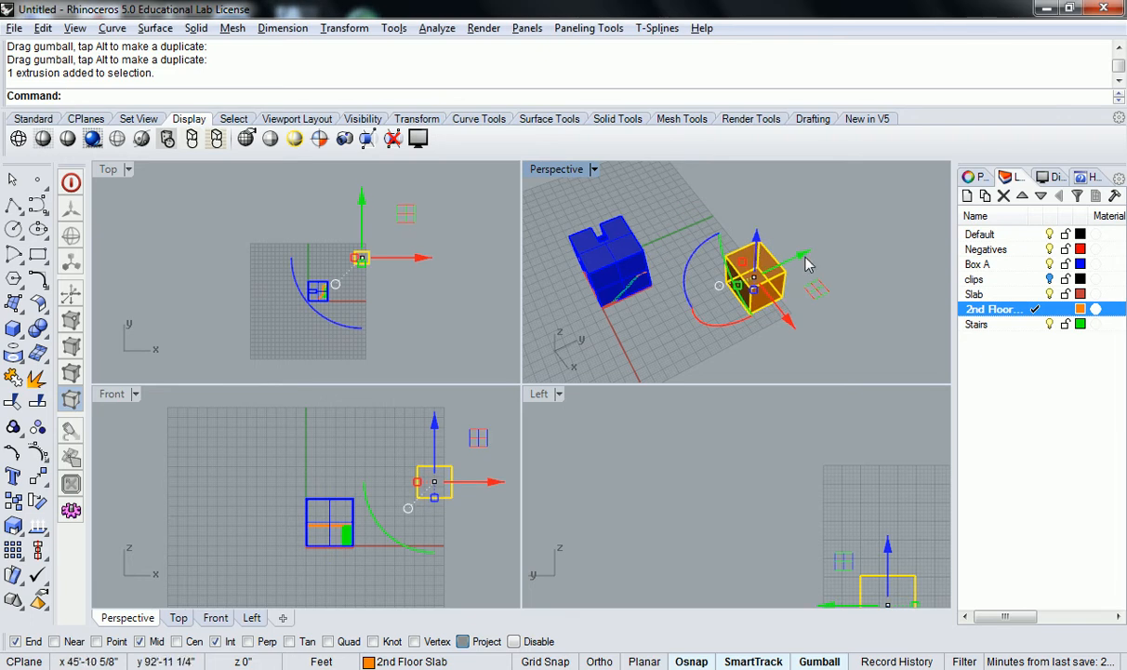
{"action": "left_click", "coordinate": [792, 258]}
{"action": "type", "text": "20"}
{"action": "key", "text": "Return"}
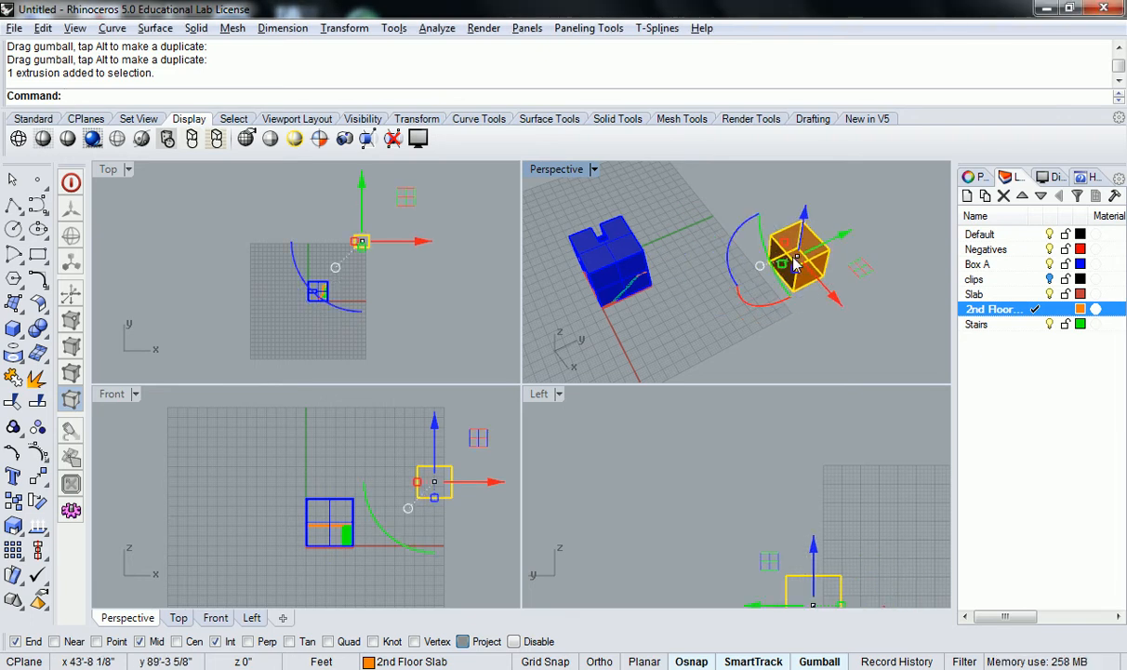
{"action": "left_click", "coordinate": [805, 352]}
Copy the box along the x axis with the gumball and move the copy a further 20
{"action": "right_click_drag", "start_coordinate": [819, 263], "coordinate": [728, 266], "text": "shift"}
{"action": "scroll", "coordinate": [713, 314], "scroll_direction": "up", "scroll_amount": 5}
{"action": "scroll", "coordinate": [728, 266], "scroll_direction": "down", "scroll_amount": 10}
{"action": "left_click", "coordinate": [722, 268]}
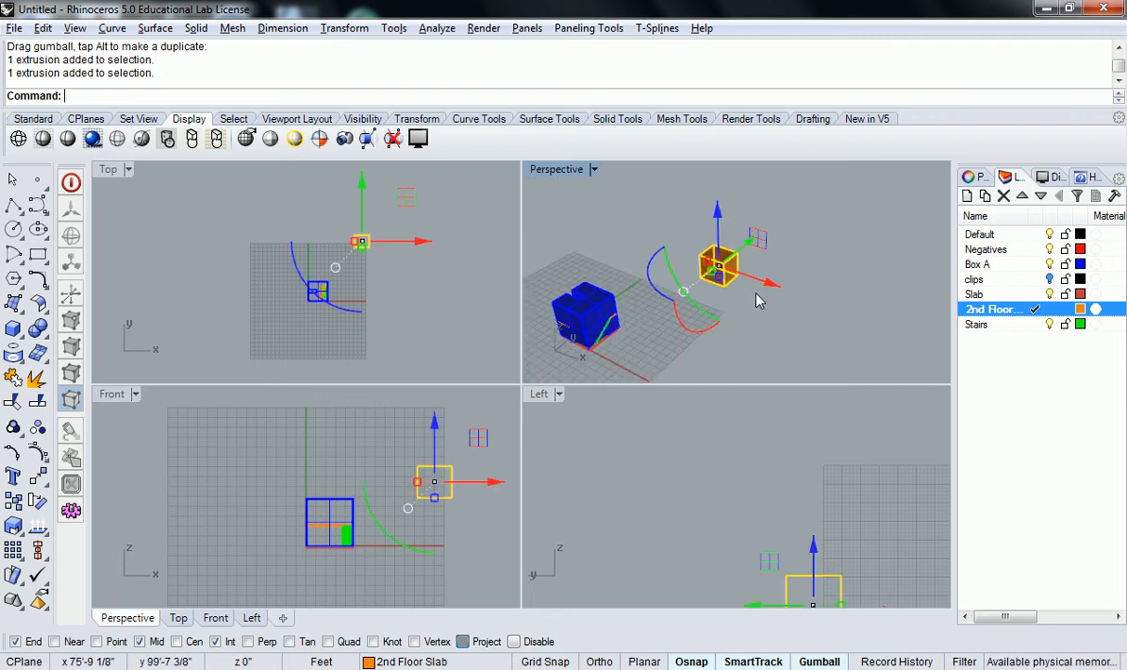
{"action": "scroll", "coordinate": [742, 233], "scroll_direction": "up", "scroll_amount": 2}
{"action": "right_click_drag", "start_coordinate": [807, 279], "coordinate": [759, 285], "text": "shift"}
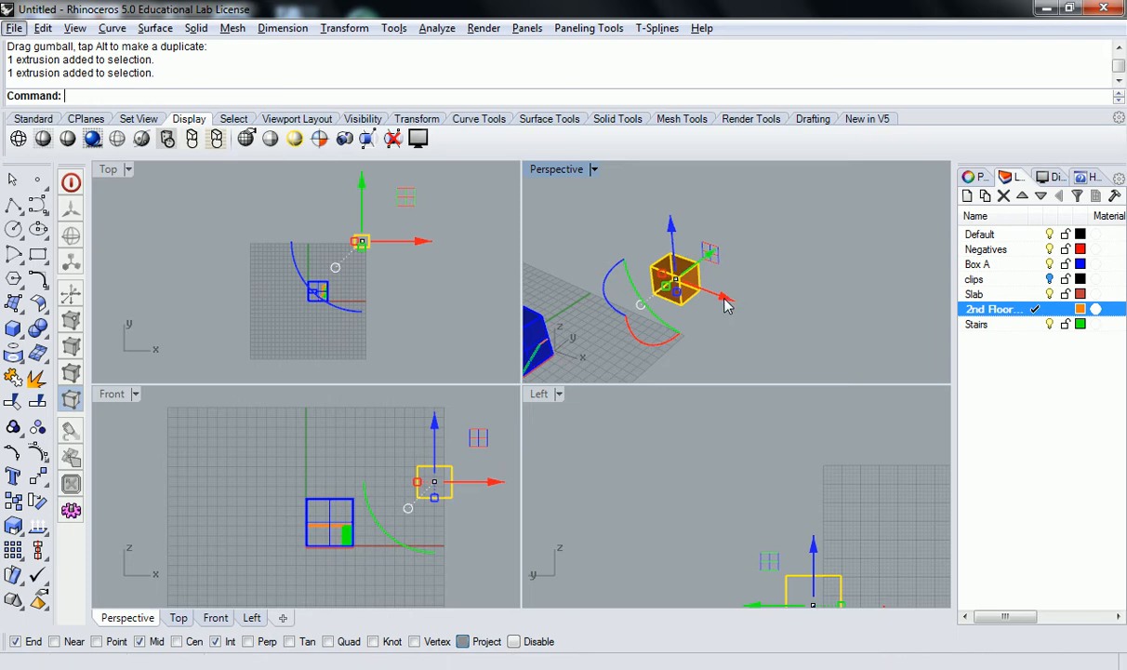
{"action": "left_click_drag", "start_coordinate": [727, 306], "coordinate": [812, 351]}
{"action": "key", "text": "alt"}
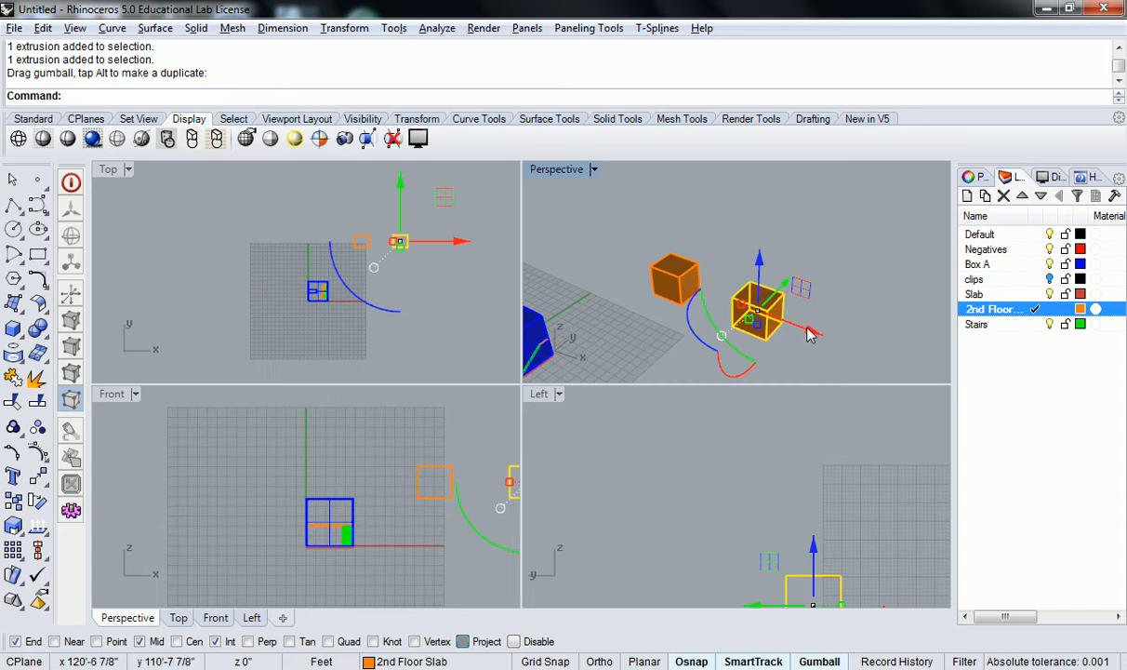
{"action": "left_click", "coordinate": [809, 335]}
{"action": "type", "text": "20"}
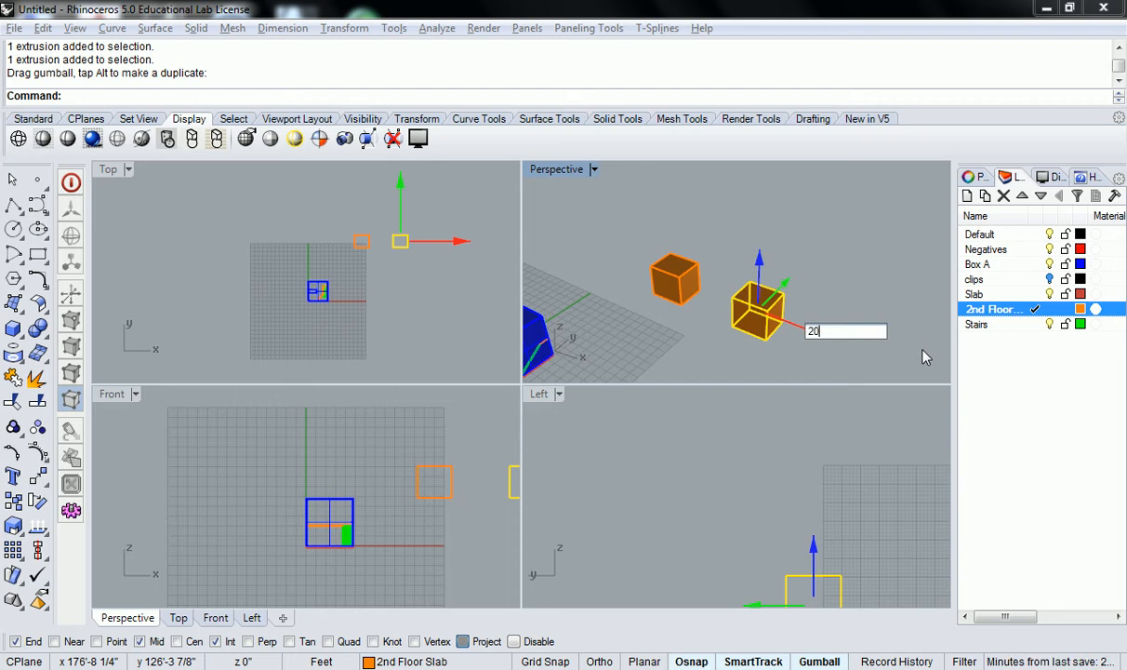
{"action": "key", "text": "Return"}
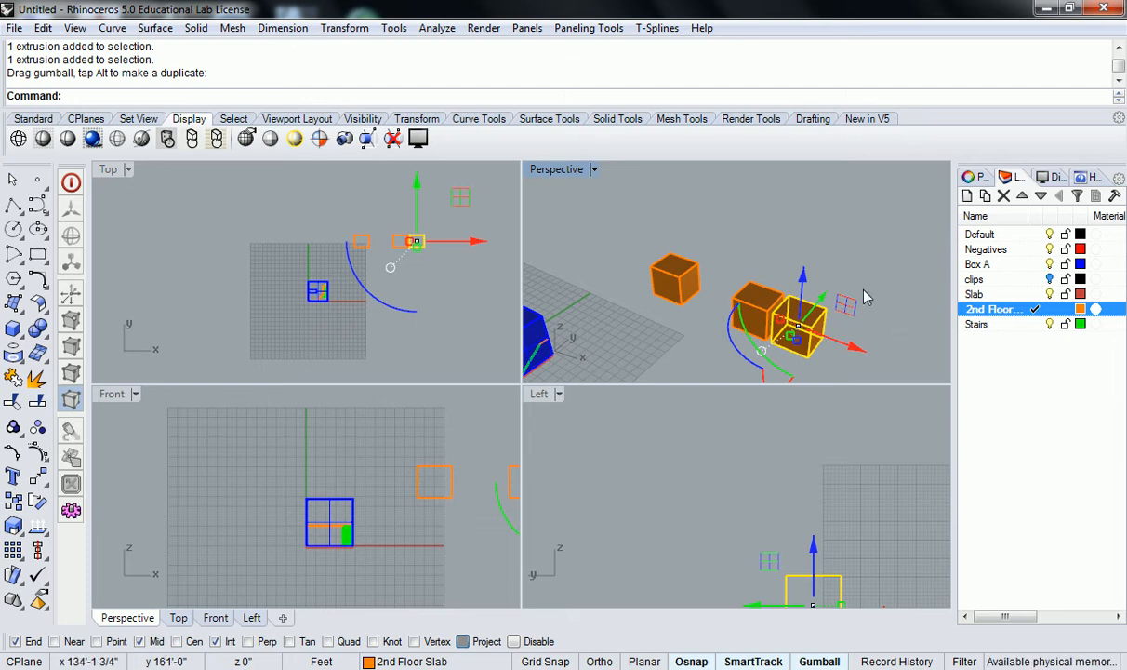
Delete the two copied boxes
{"action": "right_click_drag", "start_coordinate": [867, 297], "coordinate": [795, 264]}
{"action": "key", "text": "Delete"}
{"action": "left_click", "coordinate": [720, 274]}
{"action": "key", "text": "Delete"}
Select the box and drag a duplicate of it along the x axis with the gumball
{"action": "right_click_drag", "start_coordinate": [737, 239], "coordinate": [774, 292]}
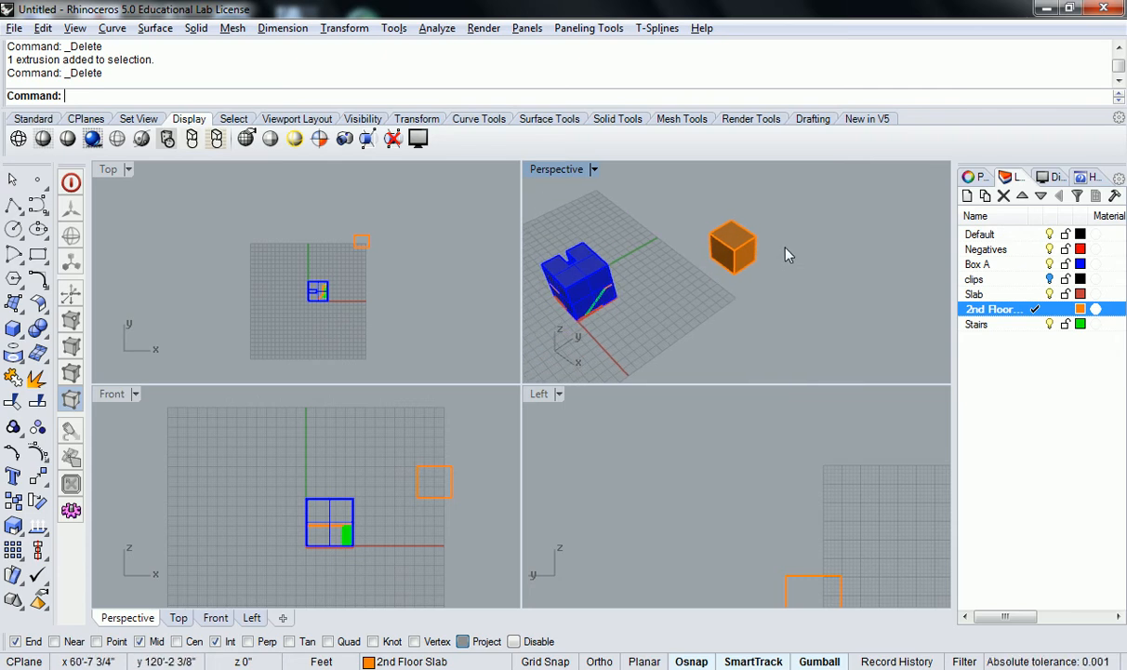
{"action": "scroll", "coordinate": [781, 269], "scroll_direction": "up", "scroll_amount": 2}
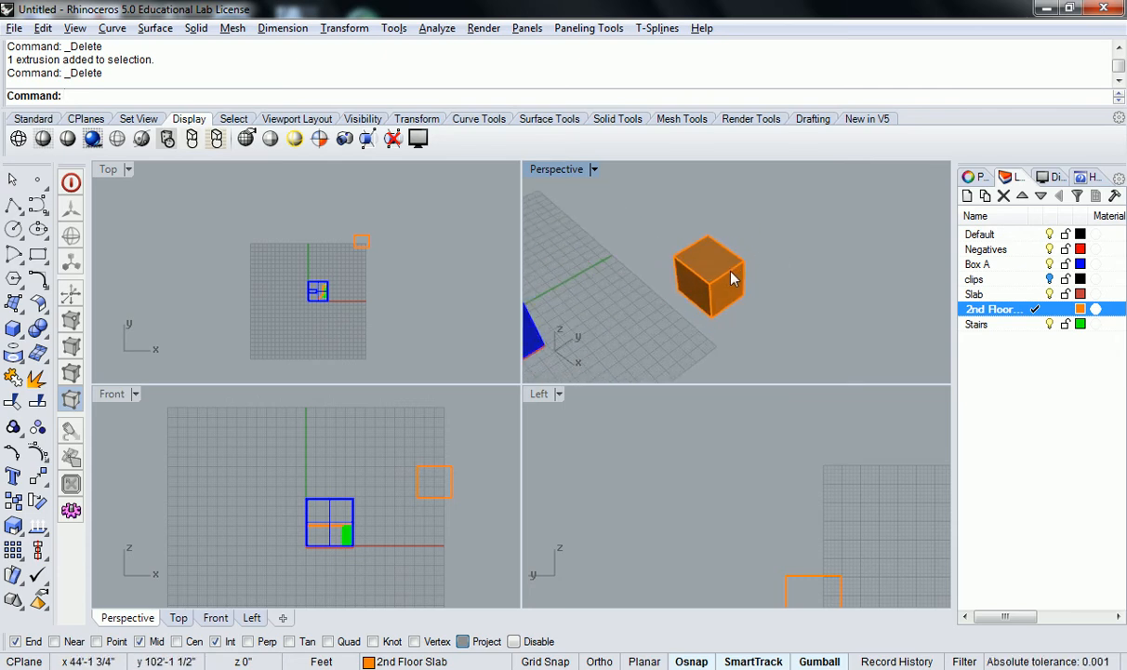
{"action": "left_click", "coordinate": [732, 276]}
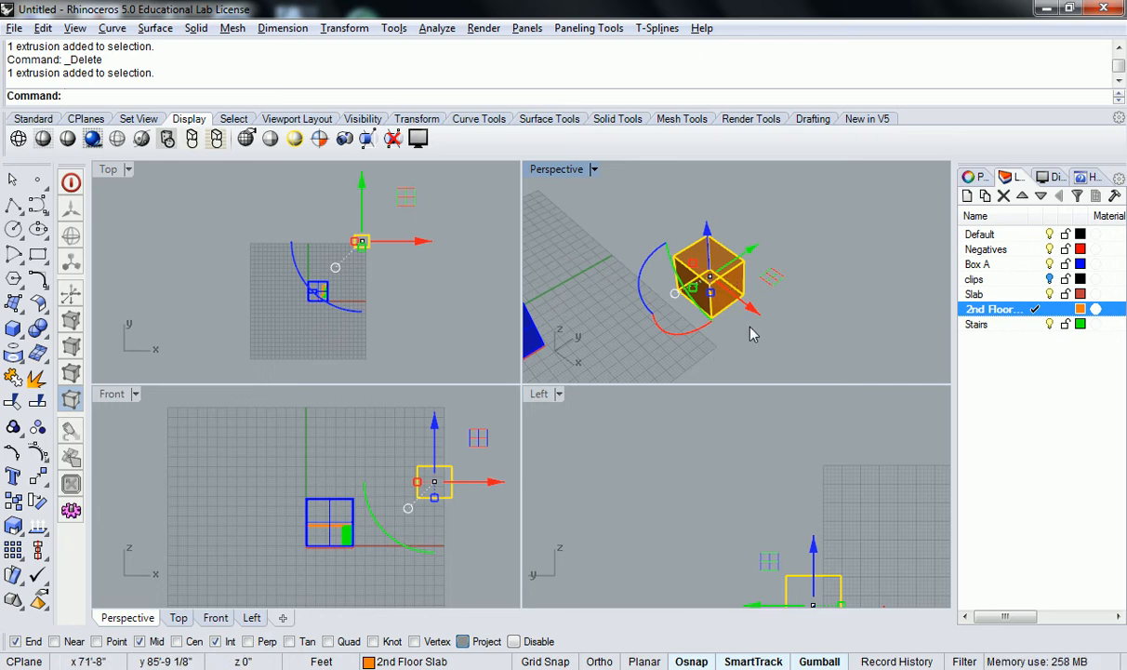
{"action": "scroll", "coordinate": [753, 333], "scroll_direction": "up", "scroll_amount": 2}
{"action": "right_click_drag", "start_coordinate": [756, 324], "coordinate": [754, 319]}
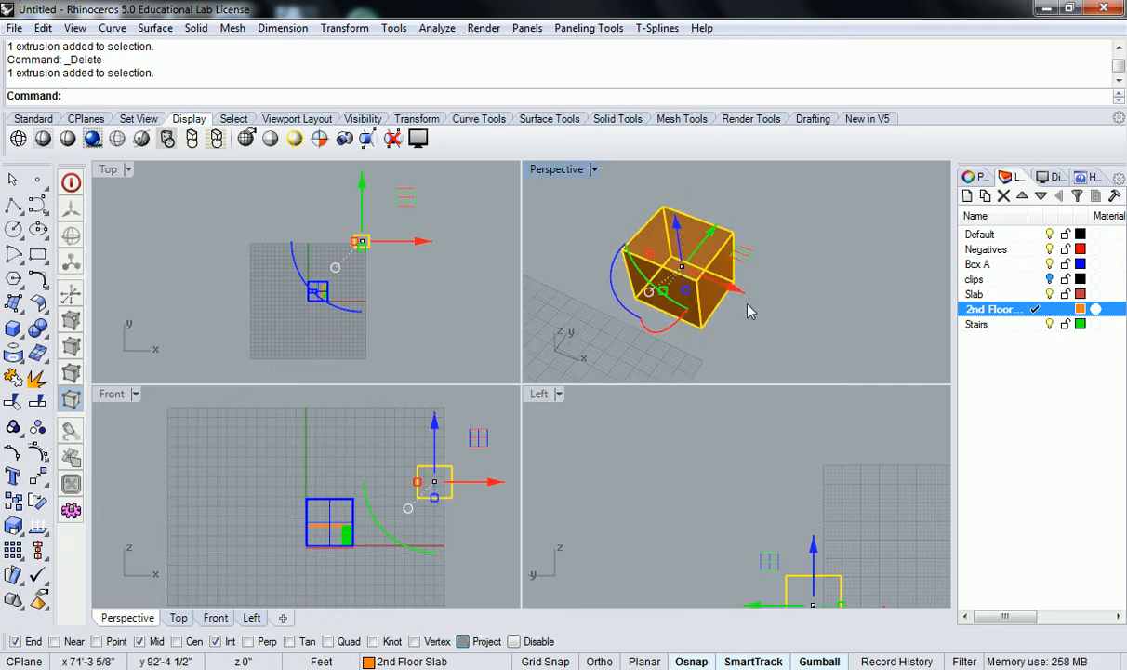
{"action": "left_click_drag", "start_coordinate": [733, 290], "coordinate": [870, 332]}
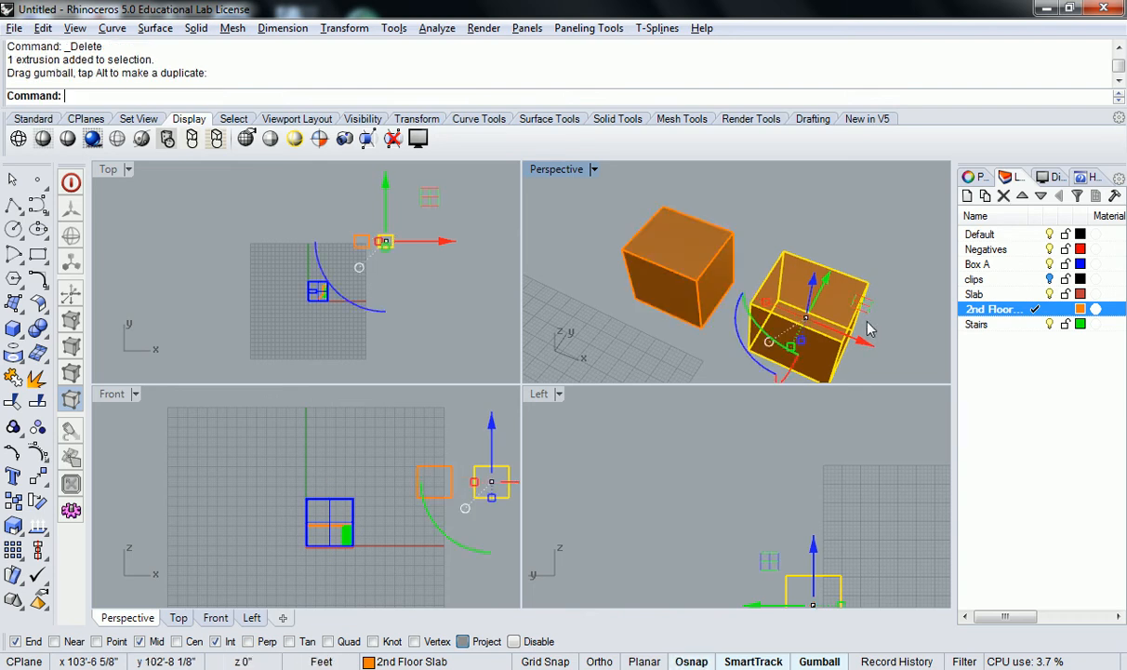
{"action": "right_click_drag", "start_coordinate": [863, 251], "coordinate": [782, 221], "text": "shift"}
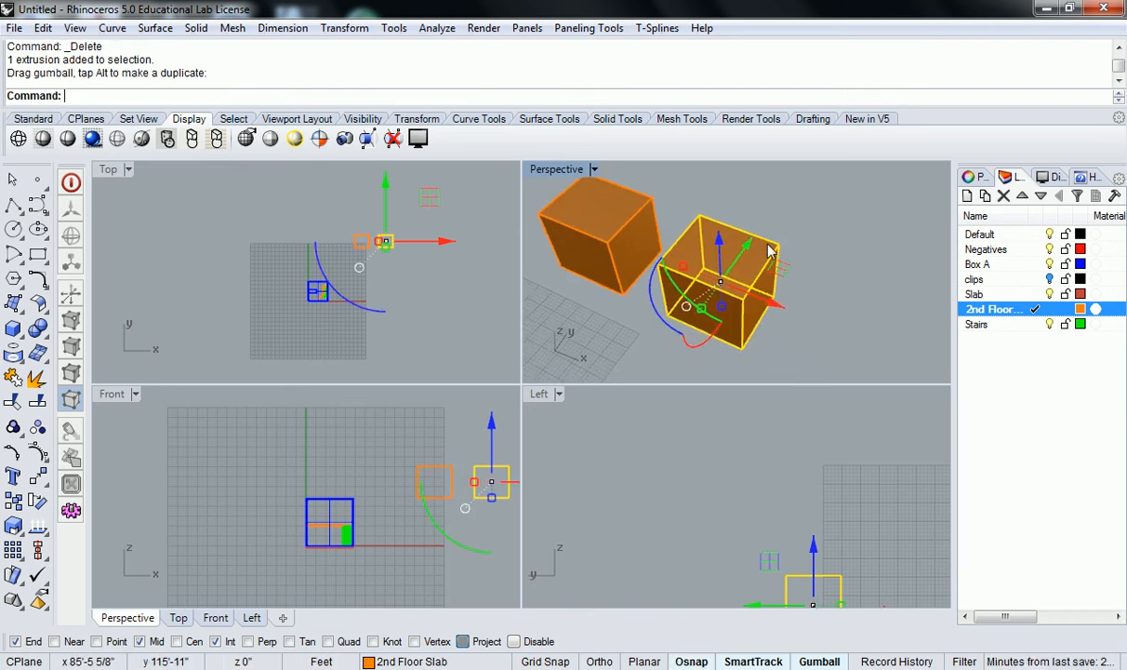
Duplicate the selected box 20 further along the x axis with the gumball
{"action": "left_click", "coordinate": [777, 306]}
{"action": "type", "text": "20"}
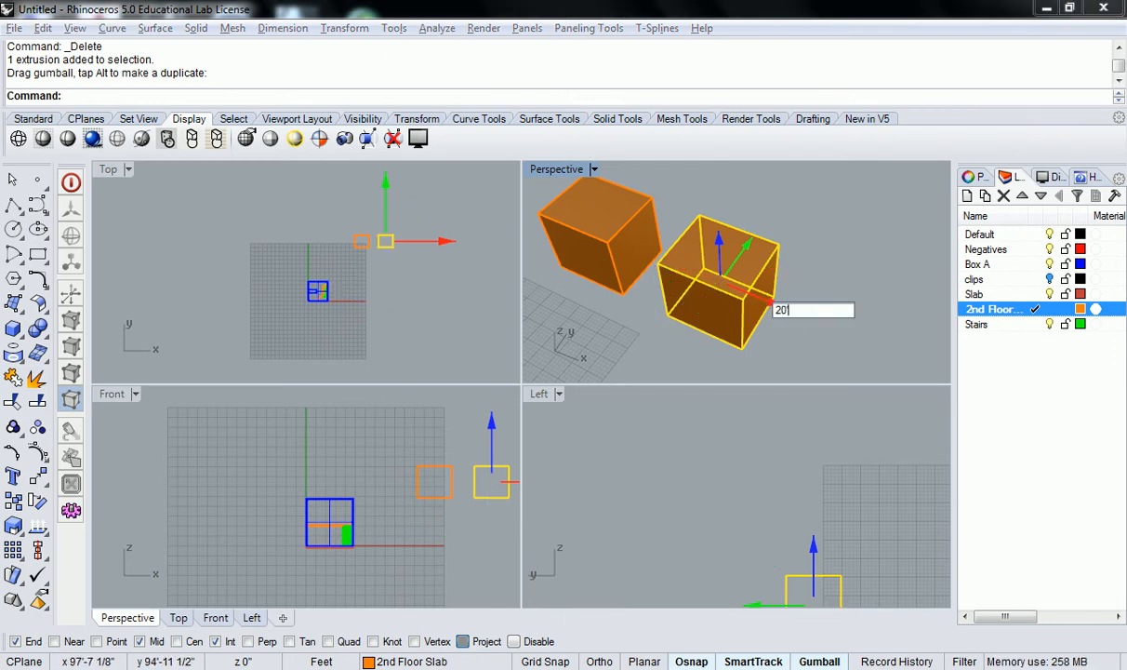
{"action": "key", "text": "alt+Return"}
{"action": "scroll", "coordinate": [803, 230], "scroll_direction": "down", "scroll_amount": 6}
{"action": "right_click_drag", "start_coordinate": [825, 229], "coordinate": [770, 290]}
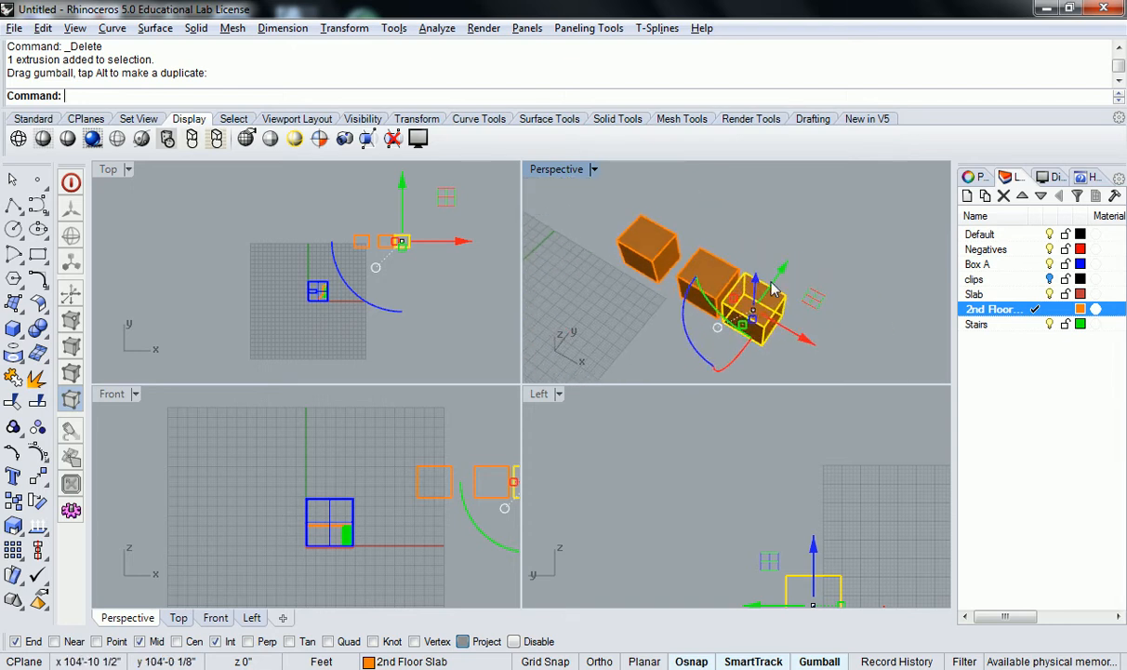
Delete the duplicate box and select the remaining box
{"action": "key", "text": "Delete"}
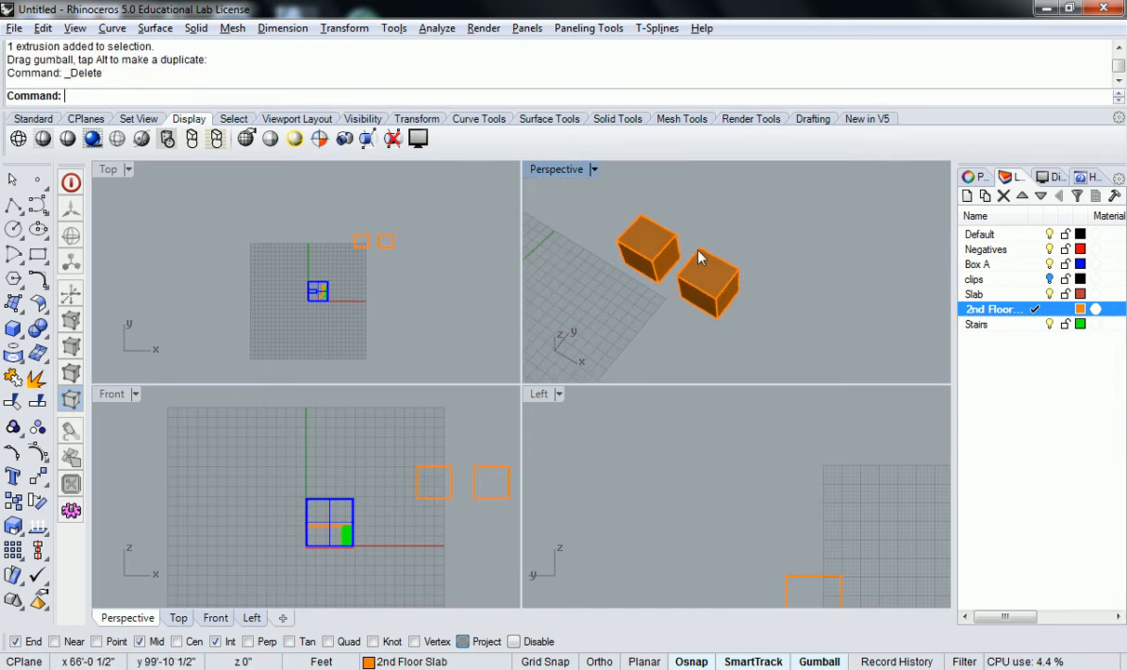
{"action": "right_click_drag", "start_coordinate": [728, 273], "coordinate": [773, 302]}
{"action": "left_click", "coordinate": [771, 313]}
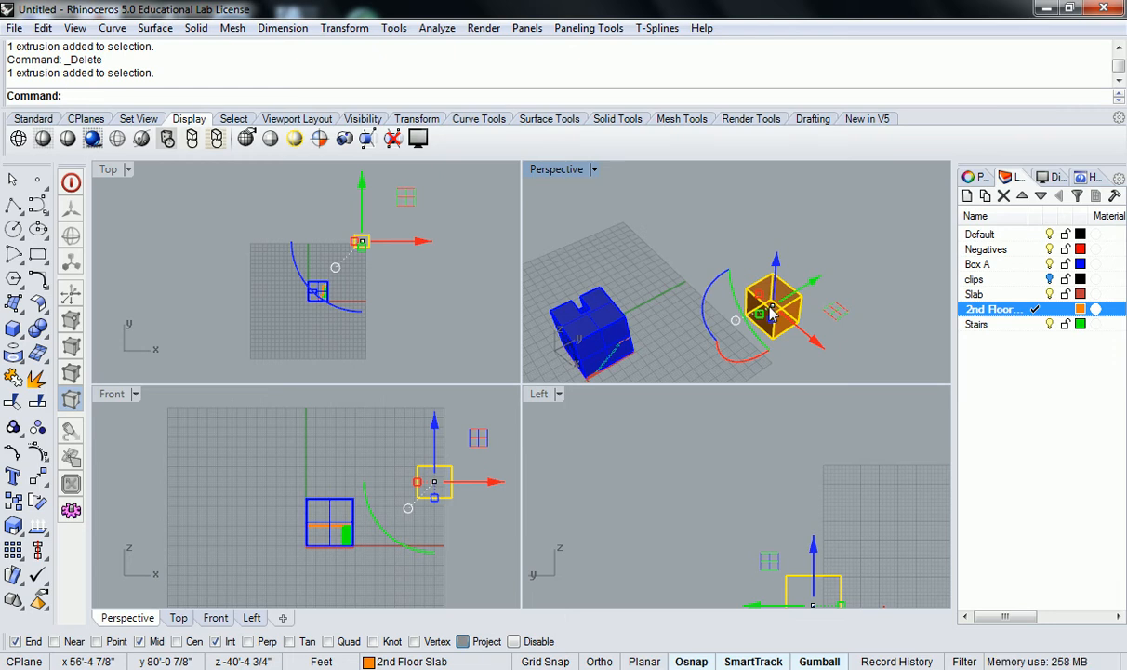
Move the box from one of its corner points to the coordinate 0,0,0
{"action": "right_click_drag", "start_coordinate": [752, 407], "coordinate": [706, 432]}
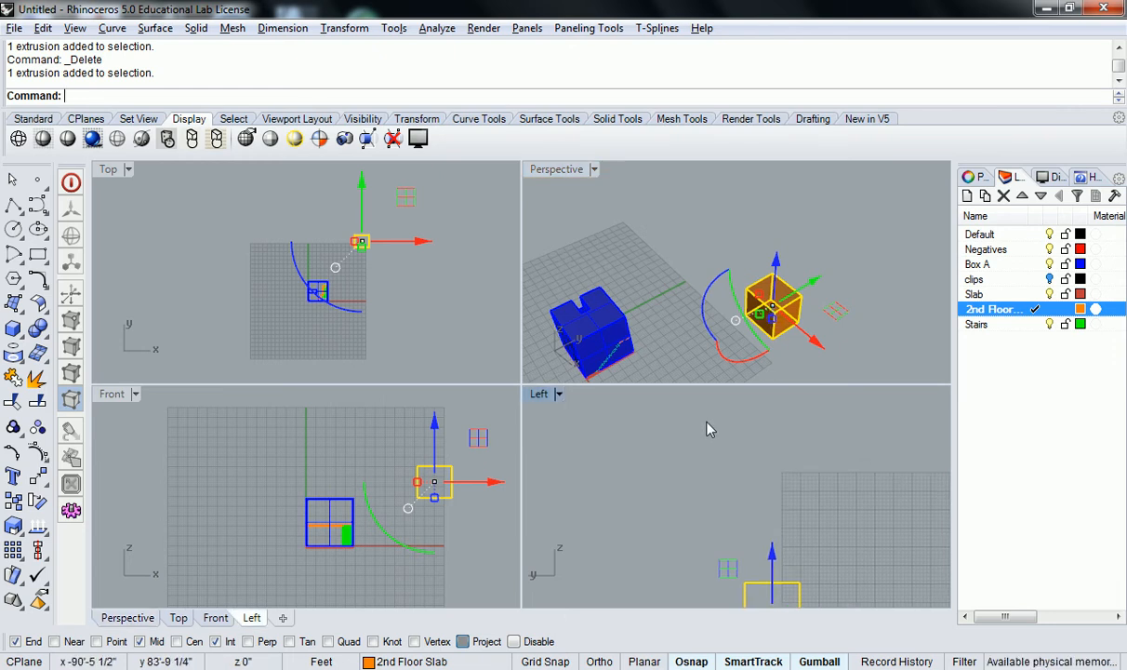
{"action": "right_click_drag", "start_coordinate": [718, 309], "coordinate": [781, 220]}
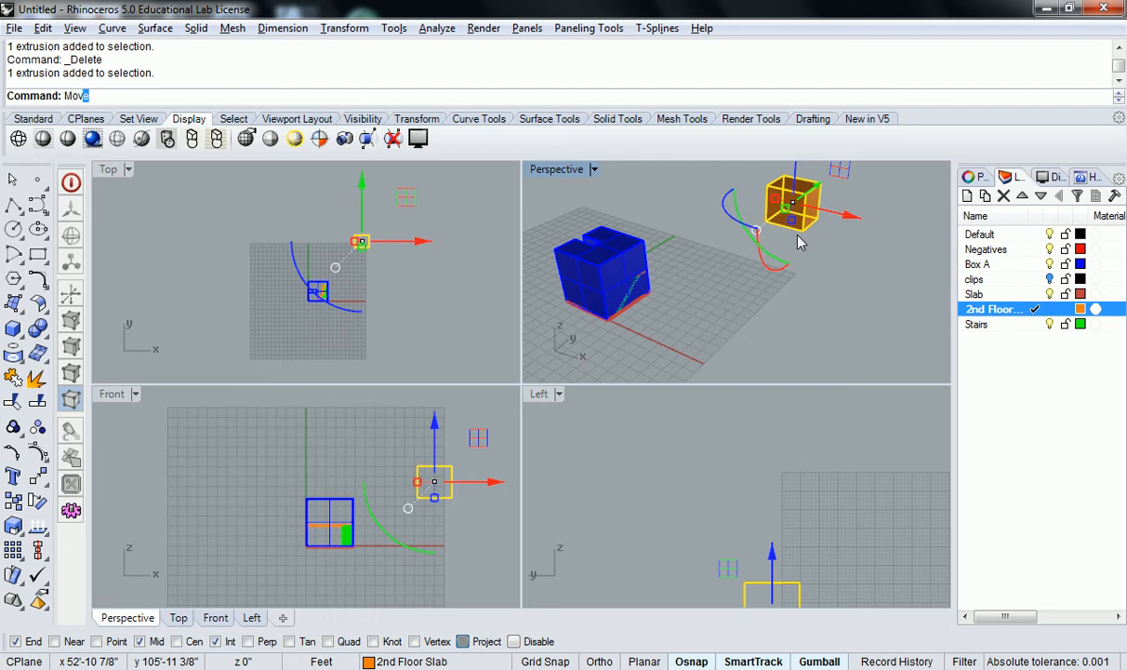
{"action": "key", "text": "Return"}
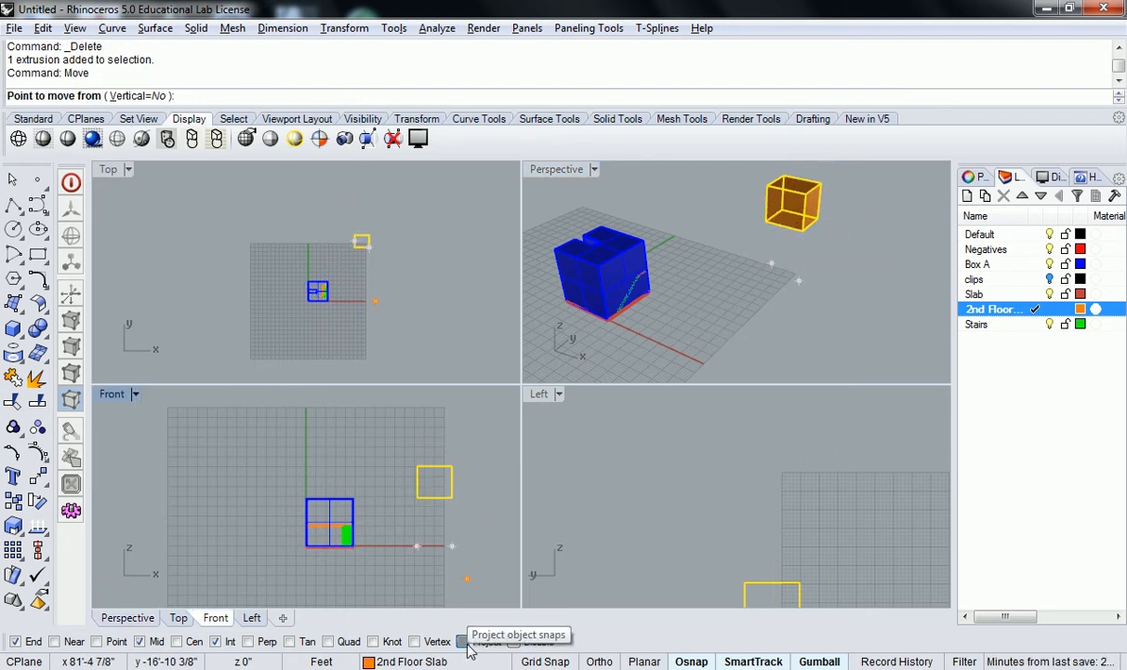
{"action": "left_click", "coordinate": [759, 220]}
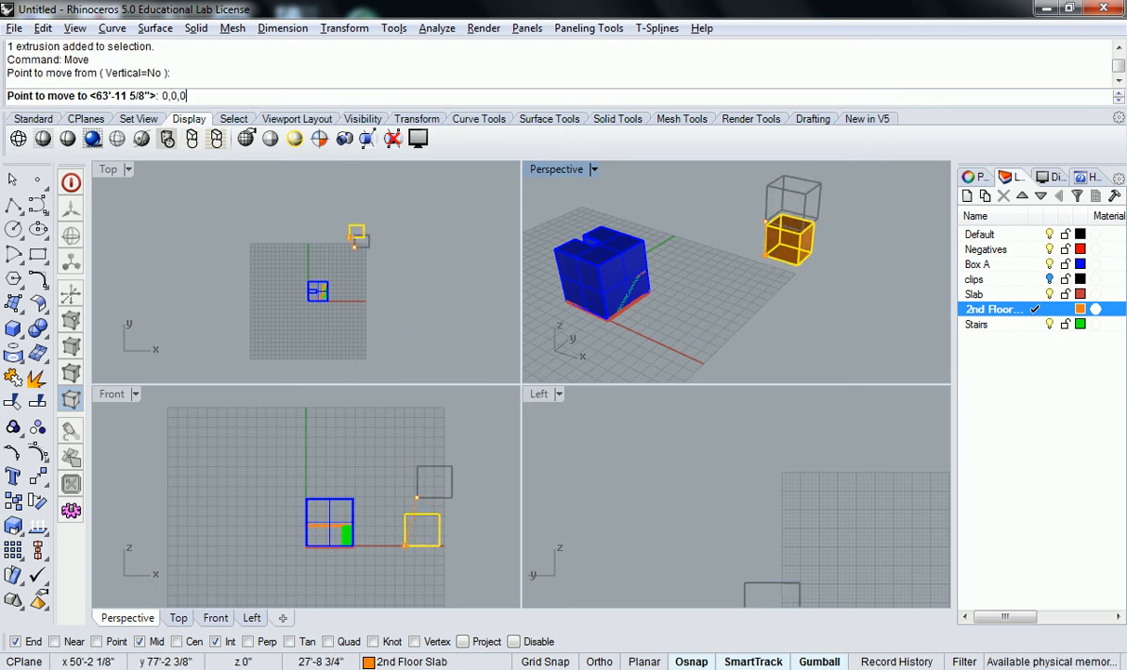
{"action": "type", "text": "0,0,0"}
{"action": "key", "text": "Return"}
Move the box from its corner to the corner of the blue box in the Front view
{"action": "right_click_drag", "start_coordinate": [766, 263], "coordinate": [658, 336]}
{"action": "left_click_drag", "start_coordinate": [644, 319], "coordinate": [772, 363]}
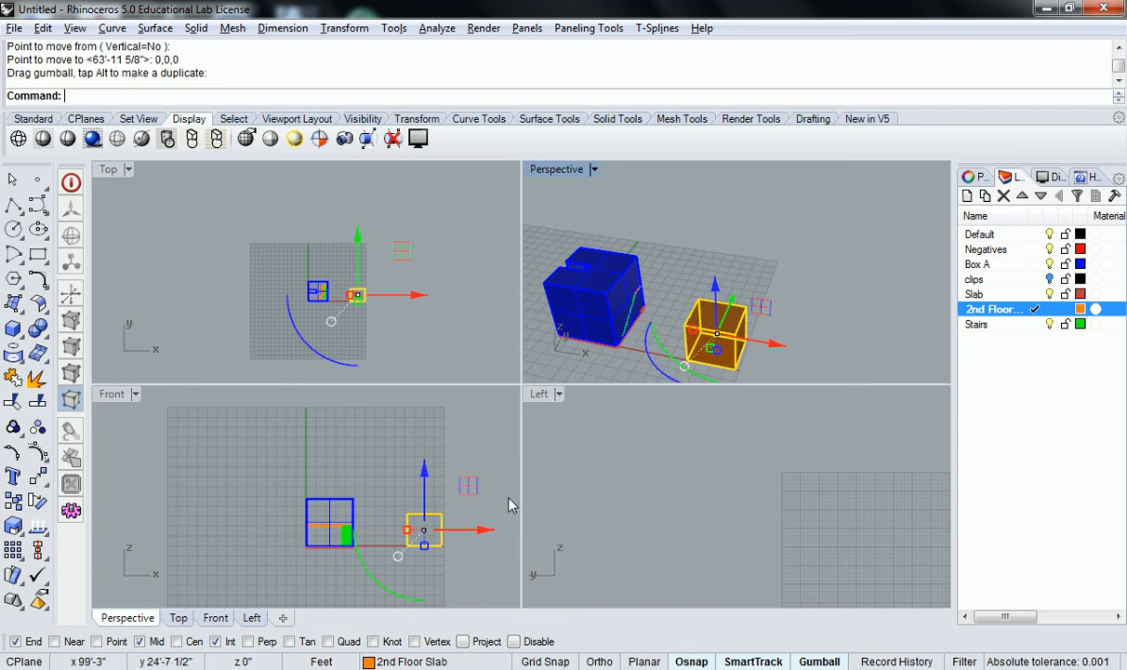
{"action": "right_click_drag", "start_coordinate": [489, 489], "coordinate": [432, 480]}
{"action": "scroll", "coordinate": [407, 502], "scroll_direction": "up", "scroll_amount": 4}
{"action": "right_click_drag", "start_coordinate": [344, 475], "coordinate": [369, 474]}
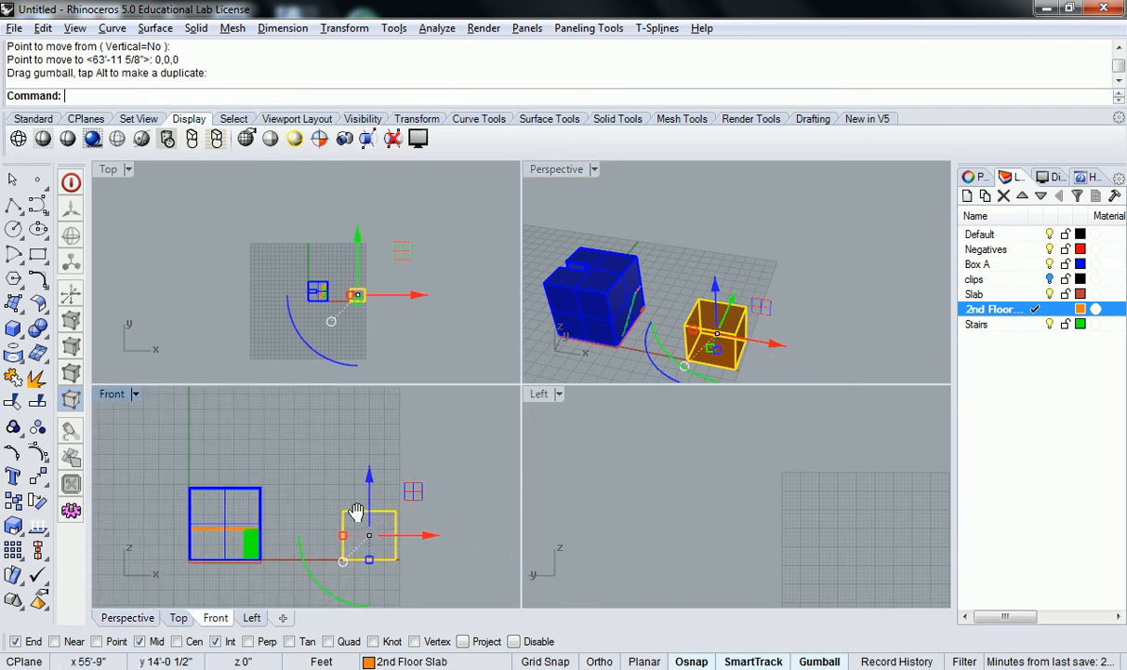
{"action": "right_click_drag", "start_coordinate": [361, 525], "coordinate": [357, 460]}
{"action": "scroll", "coordinate": [820, 435], "scroll_direction": "down", "scroll_amount": 3}
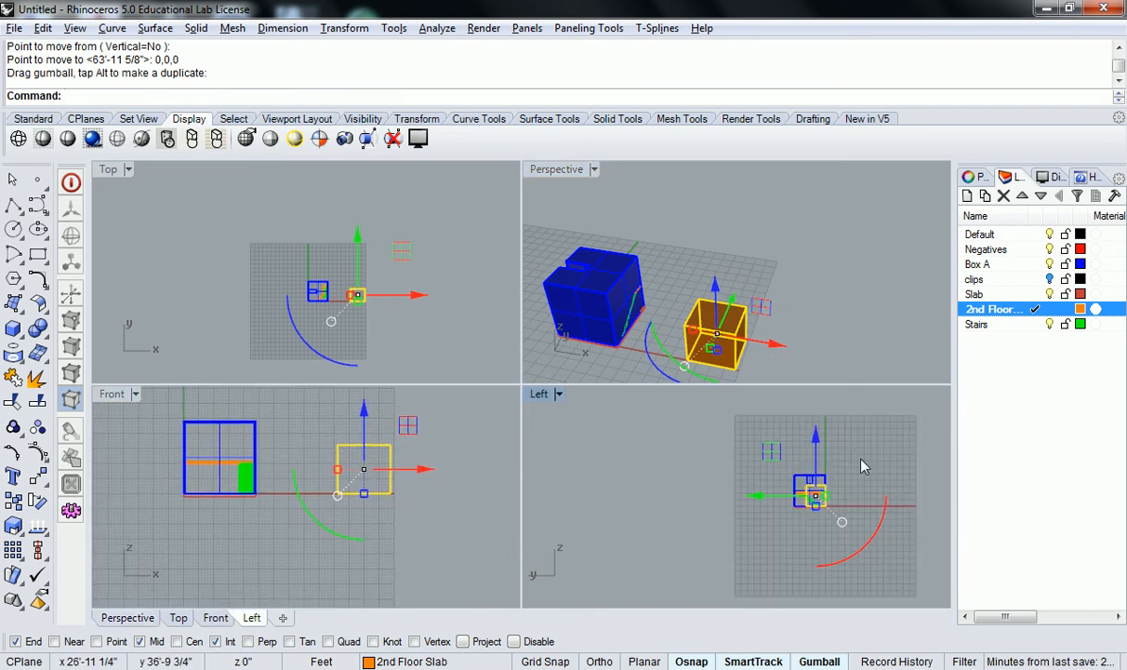
{"action": "scroll", "coordinate": [788, 460], "scroll_direction": "up", "scroll_amount": 2}
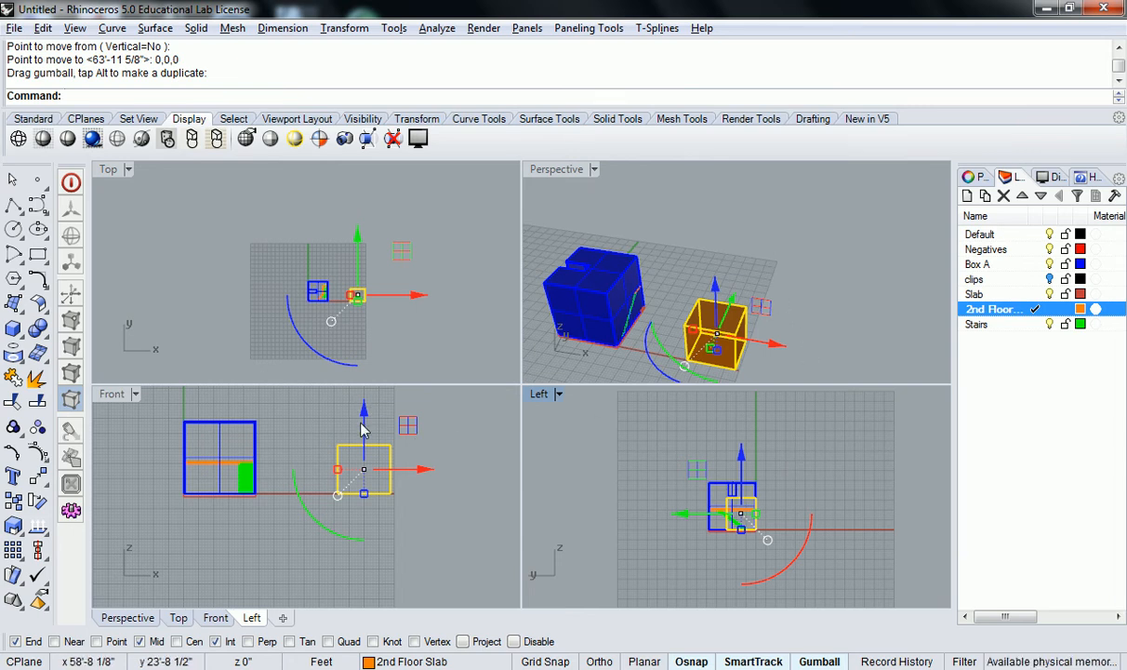
{"action": "scroll", "coordinate": [316, 512], "scroll_direction": "up", "scroll_amount": 3}
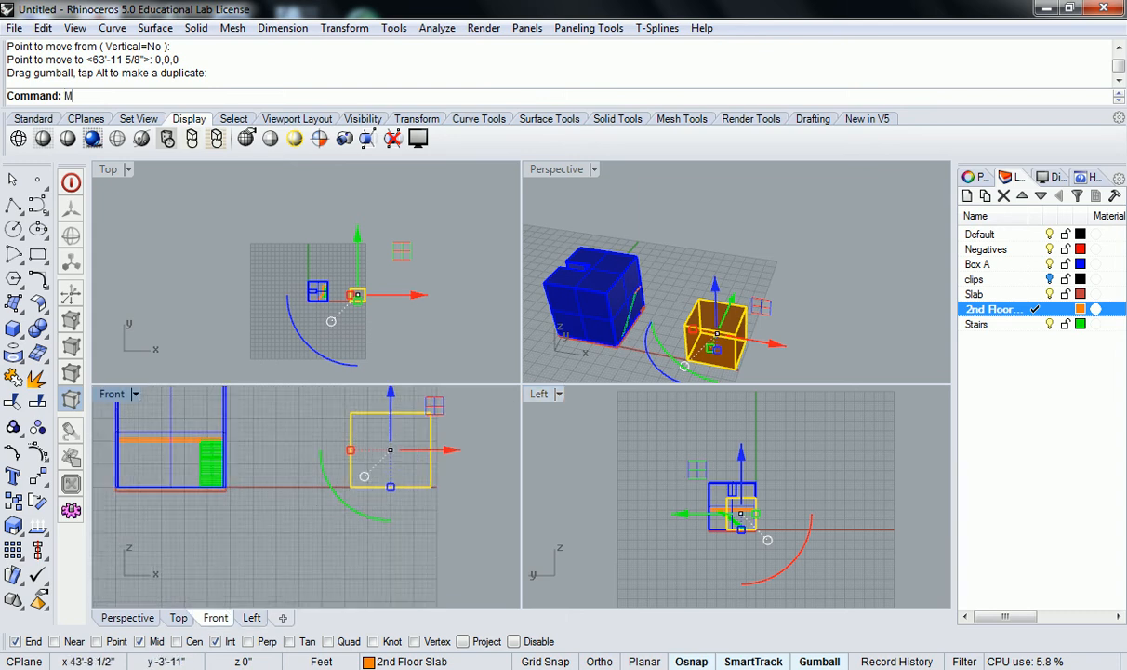
{"action": "key", "text": "Return"}
{"action": "left_click", "coordinate": [350, 486]}
{"action": "scroll", "coordinate": [232, 476], "scroll_direction": "up", "scroll_amount": 3}
{"action": "scroll", "coordinate": [233, 476], "scroll_direction": "up", "scroll_amount": 2}
{"action": "left_click", "coordinate": [246, 517]}
{"action": "scroll", "coordinate": [279, 518], "scroll_direction": "down", "scroll_amount": 5}
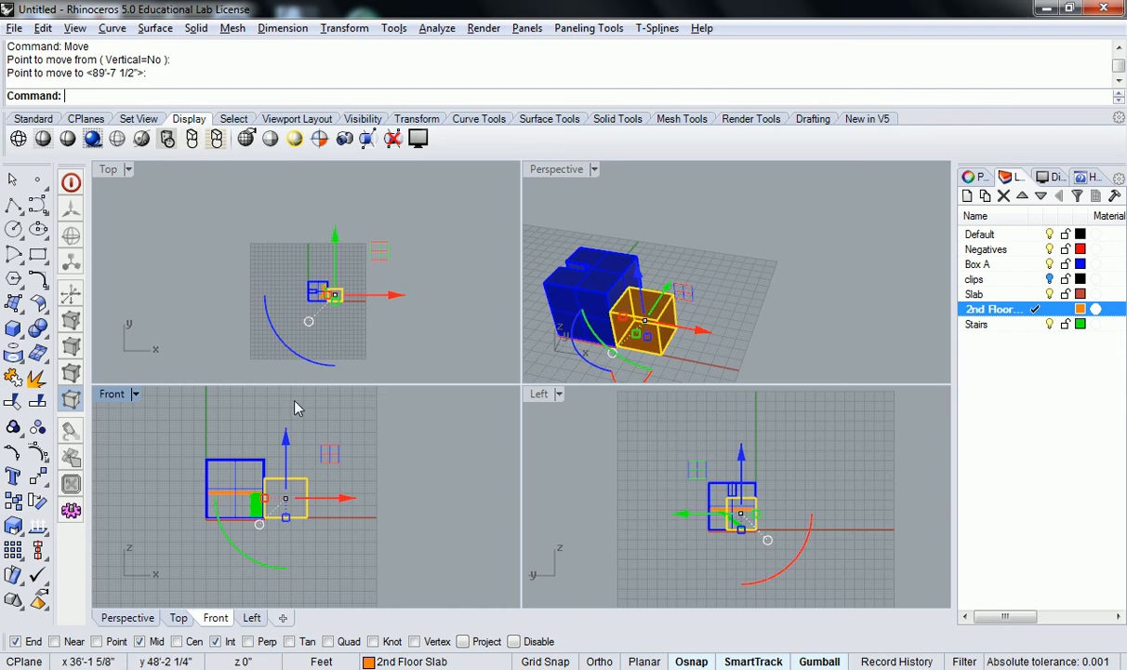
Lift the box up along the z axis with the gumball
{"action": "left_click_drag", "start_coordinate": [640, 271], "coordinate": [642, 219]}
{"action": "right_click_drag", "start_coordinate": [663, 326], "coordinate": [732, 268]}
{"action": "right_click_drag", "start_coordinate": [800, 498], "coordinate": [751, 494]}
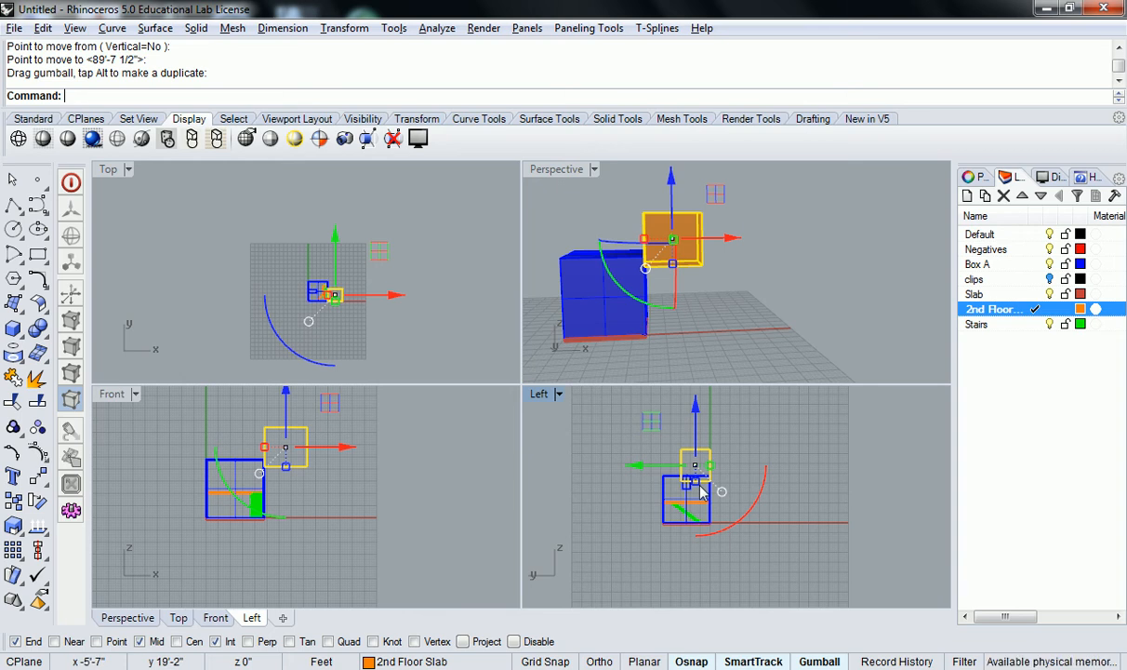
Move the box down from its bottom edge midpoint onto the ground line in the Left view, then deselect it
{"action": "scroll", "coordinate": [702, 493], "scroll_direction": "up", "scroll_amount": 2}
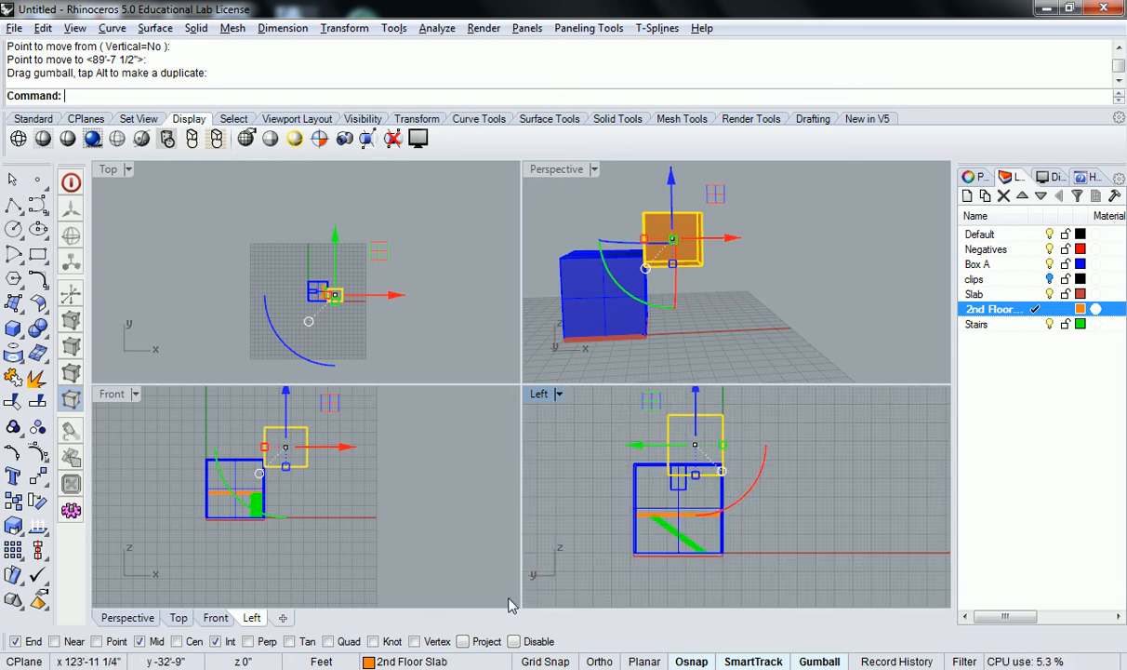
{"action": "right_click_drag", "start_coordinate": [767, 474], "coordinate": [749, 478]}
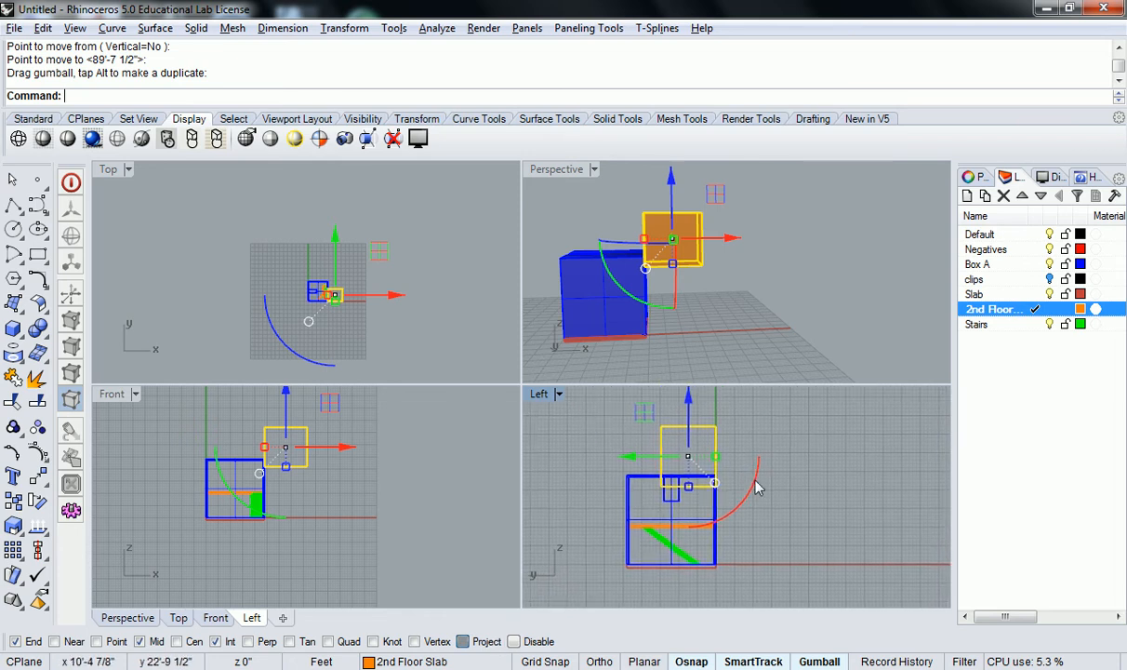
{"action": "key", "text": "Return"}
{"action": "scroll", "coordinate": [735, 483], "scroll_direction": "up", "scroll_amount": 6}
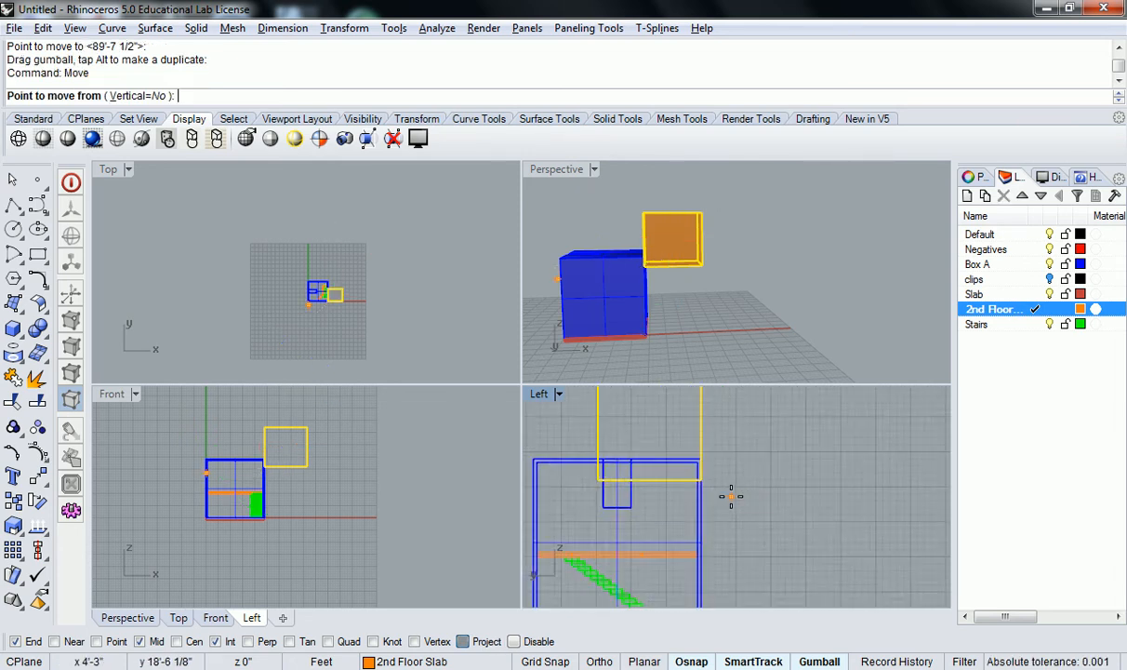
{"action": "scroll", "coordinate": [707, 399], "scroll_direction": "down", "scroll_amount": 3}
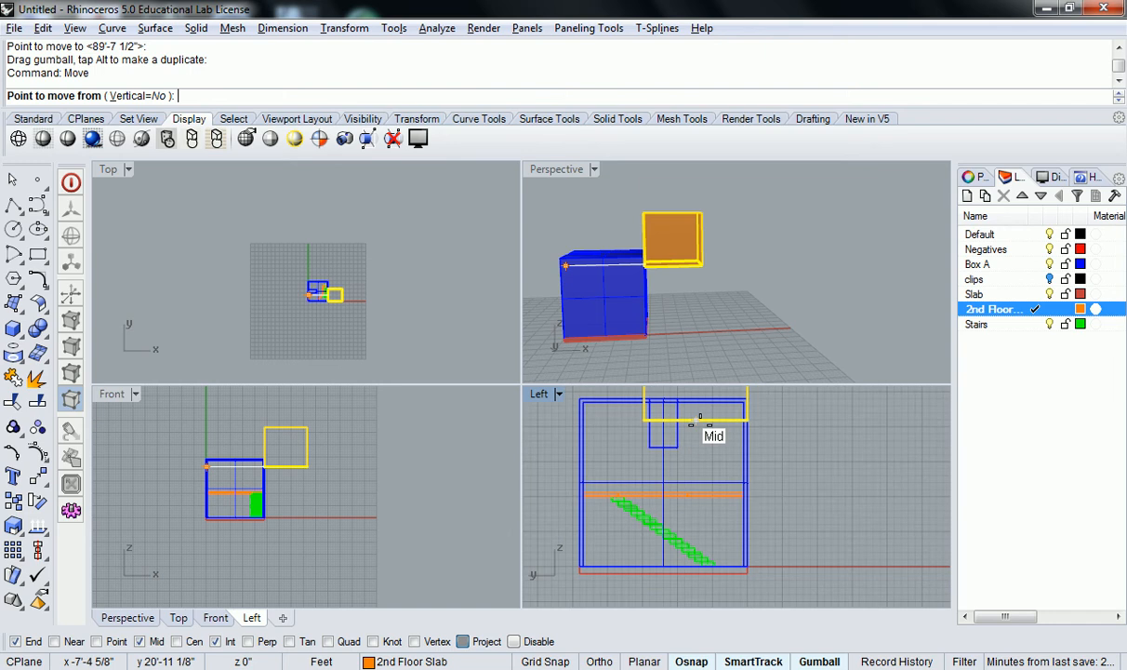
{"action": "left_click", "coordinate": [676, 411]}
{"action": "scroll", "coordinate": [701, 410], "scroll_direction": "down", "scroll_amount": 2}
{"action": "scroll", "coordinate": [707, 493], "scroll_direction": "up", "scroll_amount": 5}
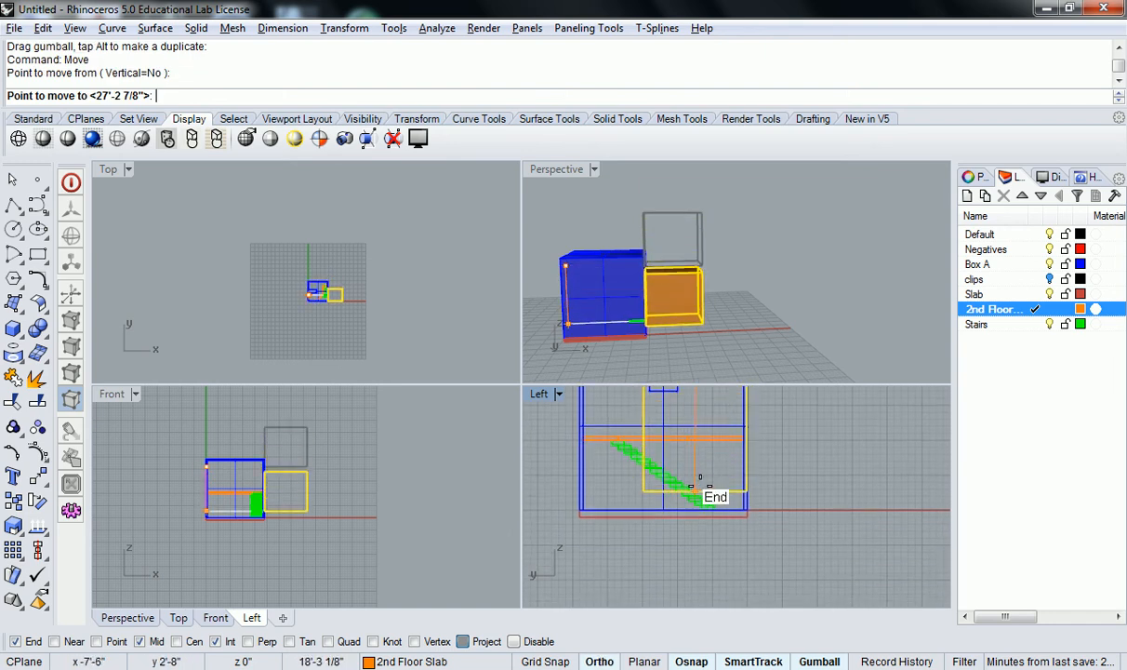
{"action": "scroll", "coordinate": [685, 525], "scroll_direction": "up", "scroll_amount": 2}
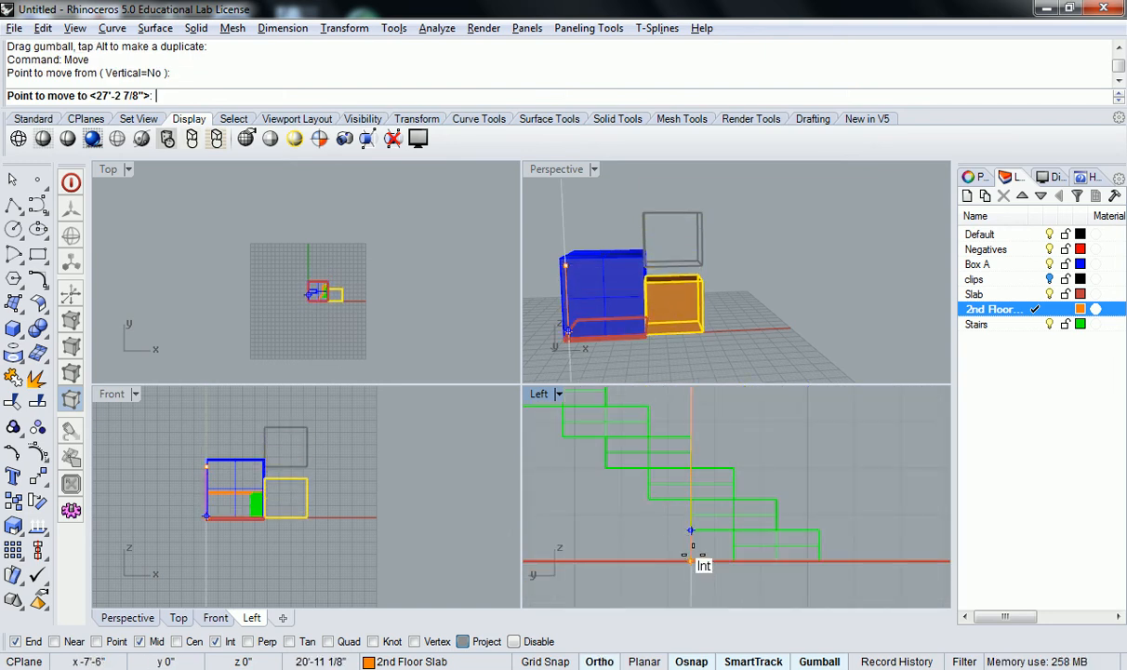
{"action": "left_click", "coordinate": [691, 561]}
{"action": "scroll", "coordinate": [717, 531], "scroll_direction": "down", "scroll_amount": 4}
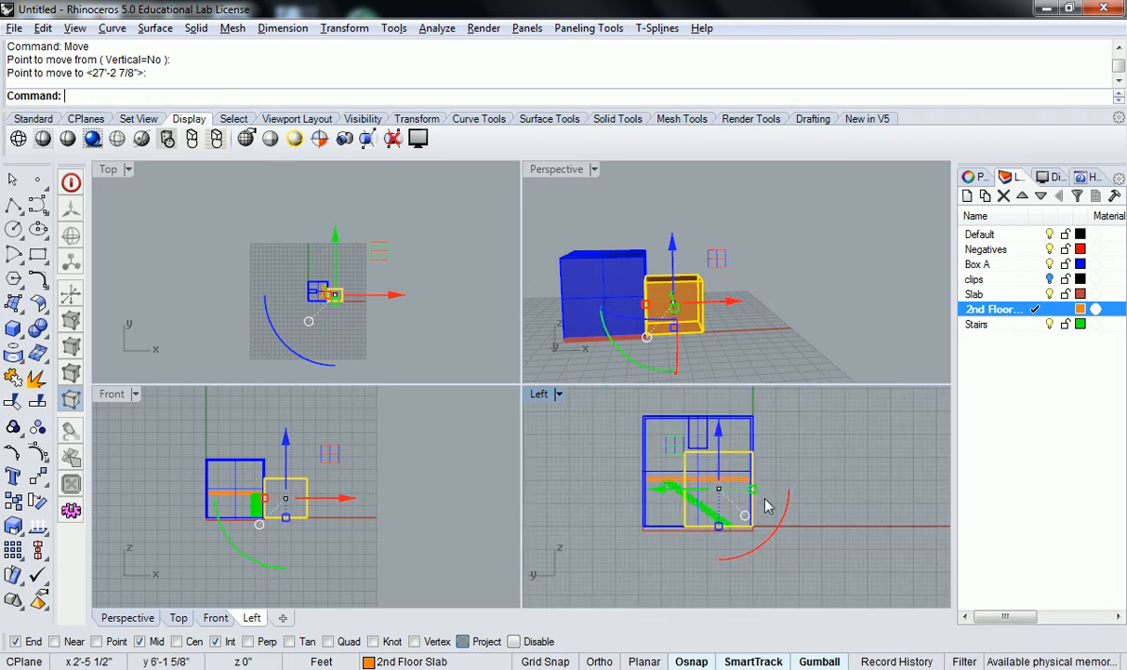
{"action": "left_click", "coordinate": [788, 484]}
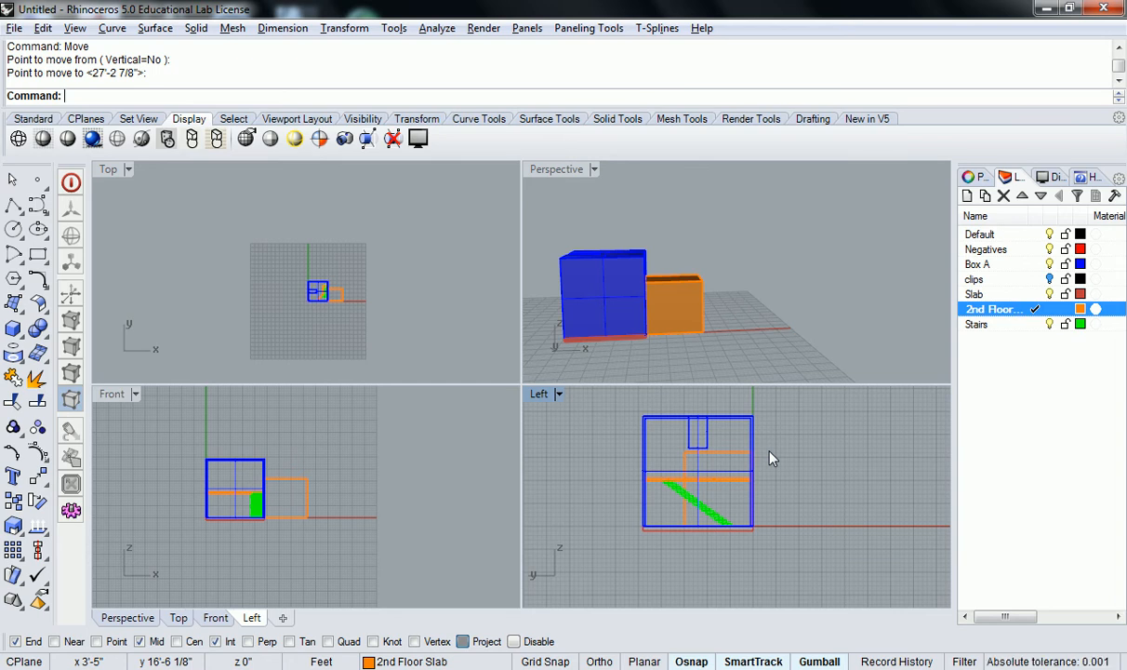
Select the box and move it away from the blue box along the x axis with the gumball
{"action": "scroll", "coordinate": [772, 455], "scroll_direction": "down", "scroll_amount": 3}
{"action": "right_click_drag", "start_coordinate": [797, 440], "coordinate": [617, 483]}
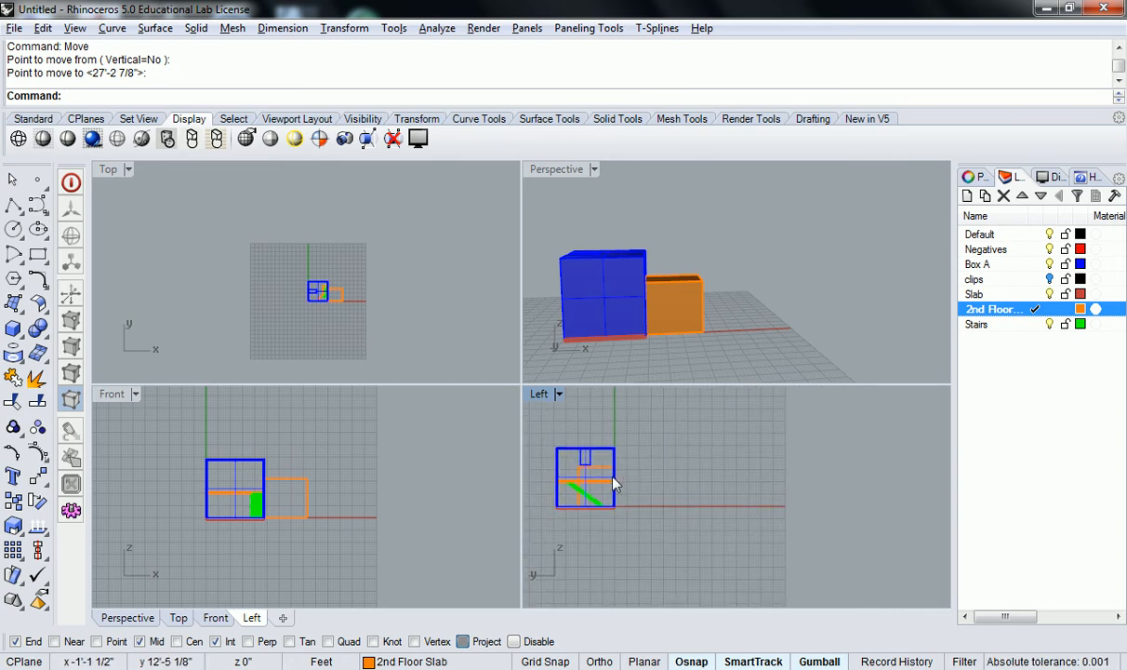
{"action": "right_click_drag", "start_coordinate": [730, 328], "coordinate": [646, 349]}
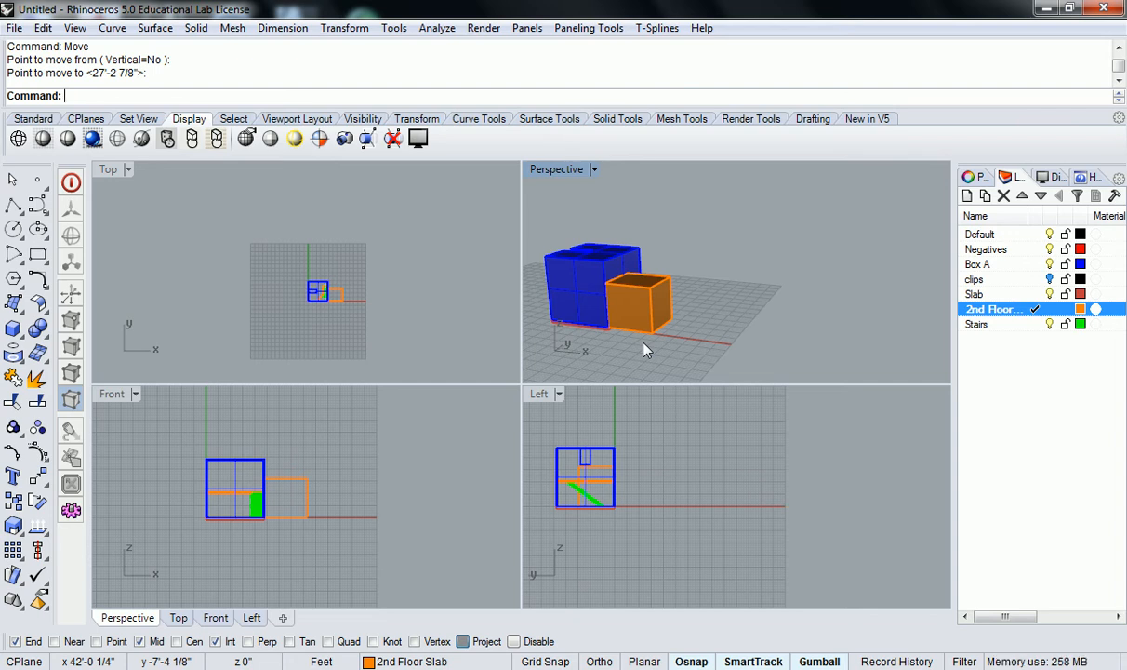
{"action": "right_click_drag", "start_coordinate": [647, 350], "coordinate": [685, 311]}
{"action": "left_click", "coordinate": [684, 307]}
{"action": "left_click_drag", "start_coordinate": [705, 310], "coordinate": [778, 307]}
{"action": "mouse_move", "coordinate": [777, 306]}
{"action": "right_mouse_down"}
{"action": "mouse_move", "coordinate": [735, 284]}
{"action": "mouse_move", "coordinate": [733, 313]}
{"action": "mouse_move", "coordinate": [762, 323]}
{"action": "right_mouse_up"}
{"action": "scroll", "coordinate": [772, 307], "scroll_direction": "up", "scroll_amount": 3}
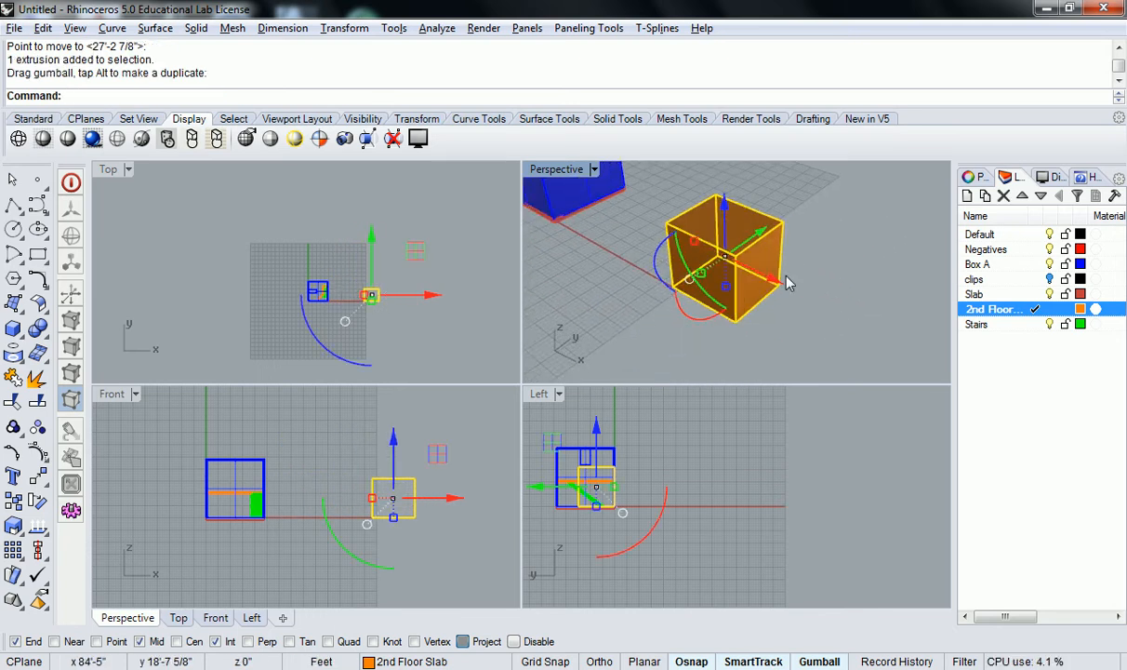
Stretch the box along the y axis with the gumball scale handle and delete the extra copy
{"action": "right_click_drag", "start_coordinate": [785, 282], "coordinate": [747, 252]}
{"action": "mouse_move", "coordinate": [751, 272]}
{"action": "left_mouse_down"}
{"action": "mouse_move", "coordinate": [793, 270]}
{"action": "mouse_move", "coordinate": [746, 277]}
{"action": "mouse_move", "coordinate": [728, 309]}
{"action": "mouse_move", "coordinate": [748, 209]}
{"action": "mouse_move", "coordinate": [774, 254]}
{"action": "mouse_move", "coordinate": [747, 305]}
{"action": "mouse_move", "coordinate": [764, 258]}
{"action": "mouse_move", "coordinate": [752, 293]}
{"action": "mouse_move", "coordinate": [750, 264]}
{"action": "mouse_move", "coordinate": [743, 283]}
{"action": "left_mouse_up"}
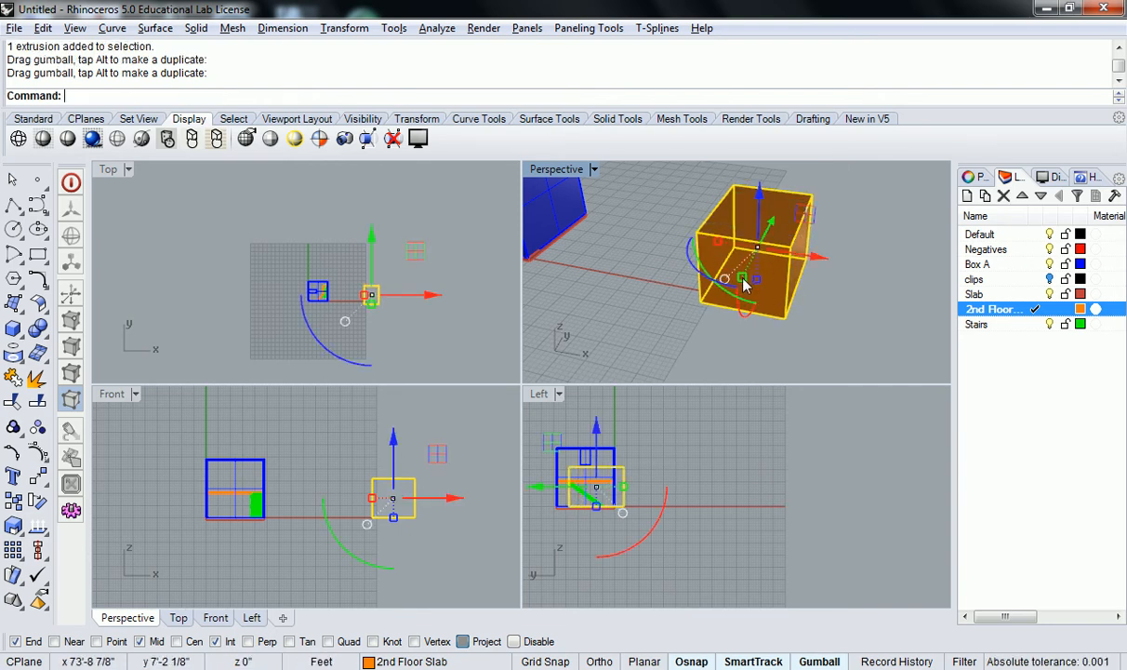
{"action": "left_click_drag", "start_coordinate": [743, 279], "coordinate": [707, 325]}
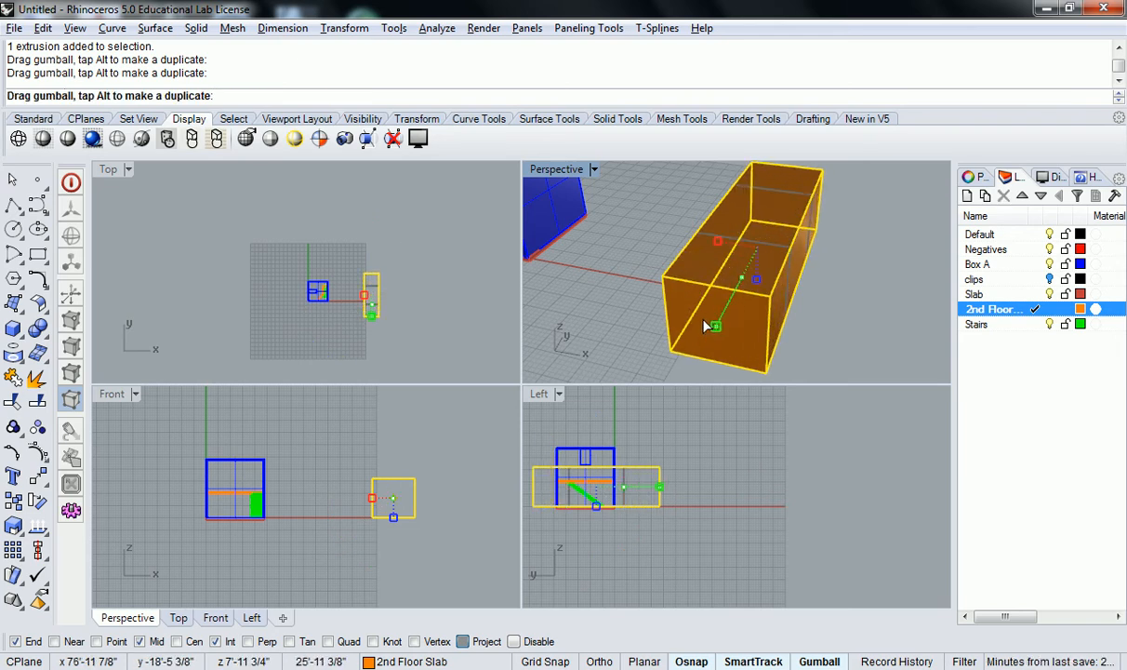
{"action": "left_click_drag", "start_coordinate": [707, 326], "coordinate": [721, 313]}
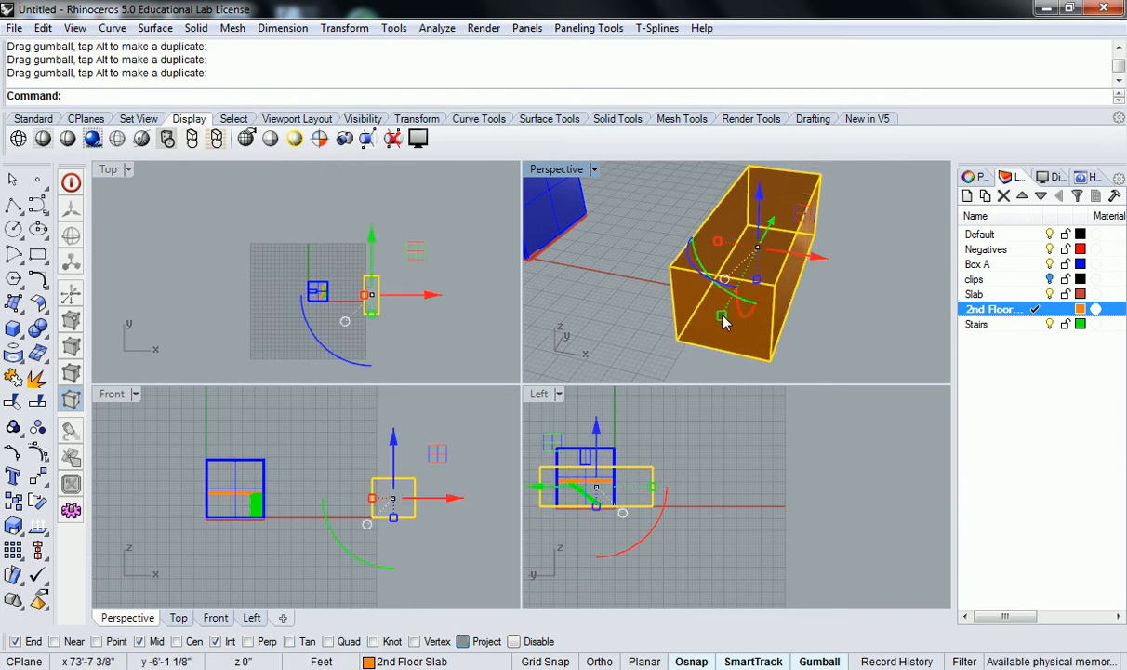
{"action": "left_click_drag", "start_coordinate": [723, 318], "coordinate": [765, 292]}
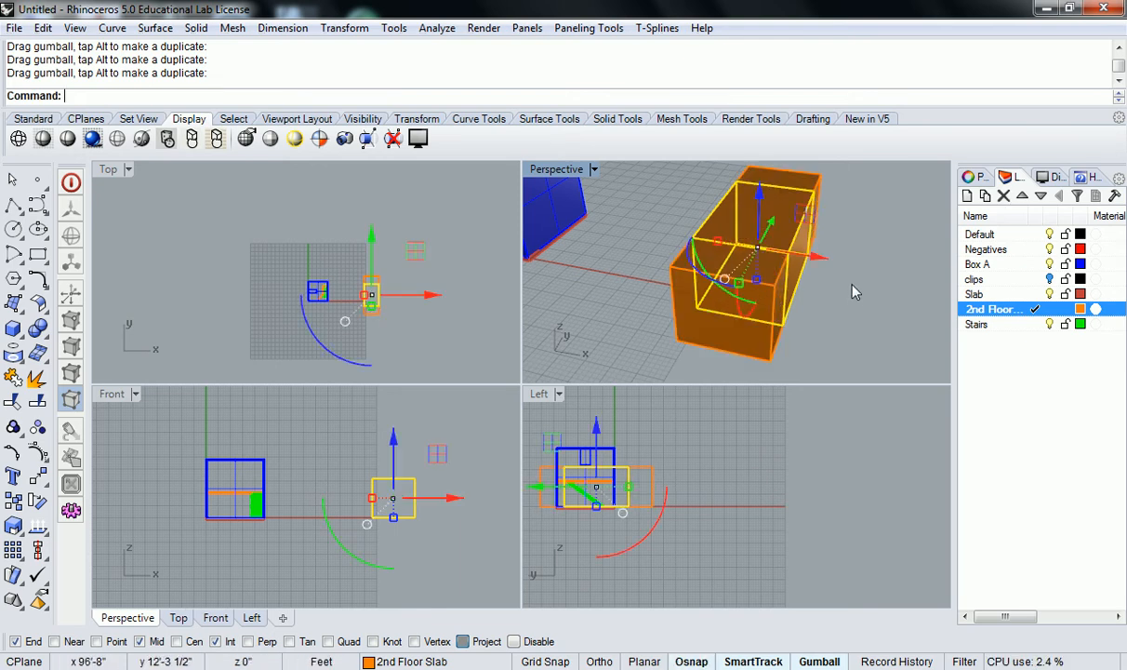
{"action": "key", "text": "Delete"}
{"action": "left_click", "coordinate": [761, 273]}
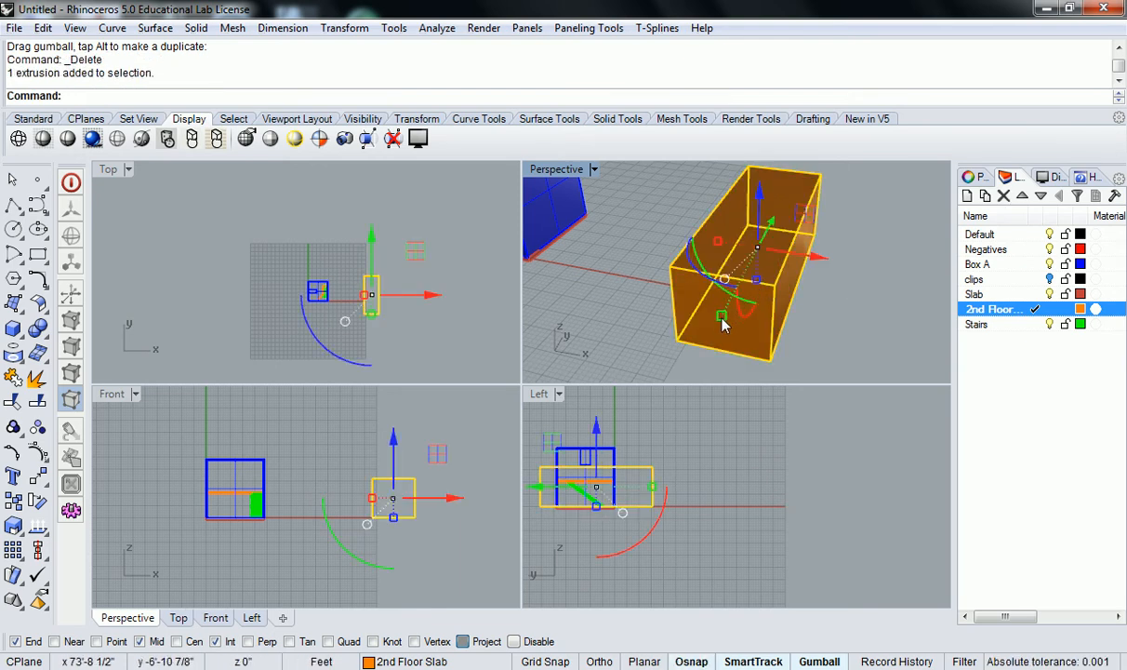
{"action": "left_click_drag", "start_coordinate": [723, 317], "coordinate": [750, 271], "text": "ctrl"}
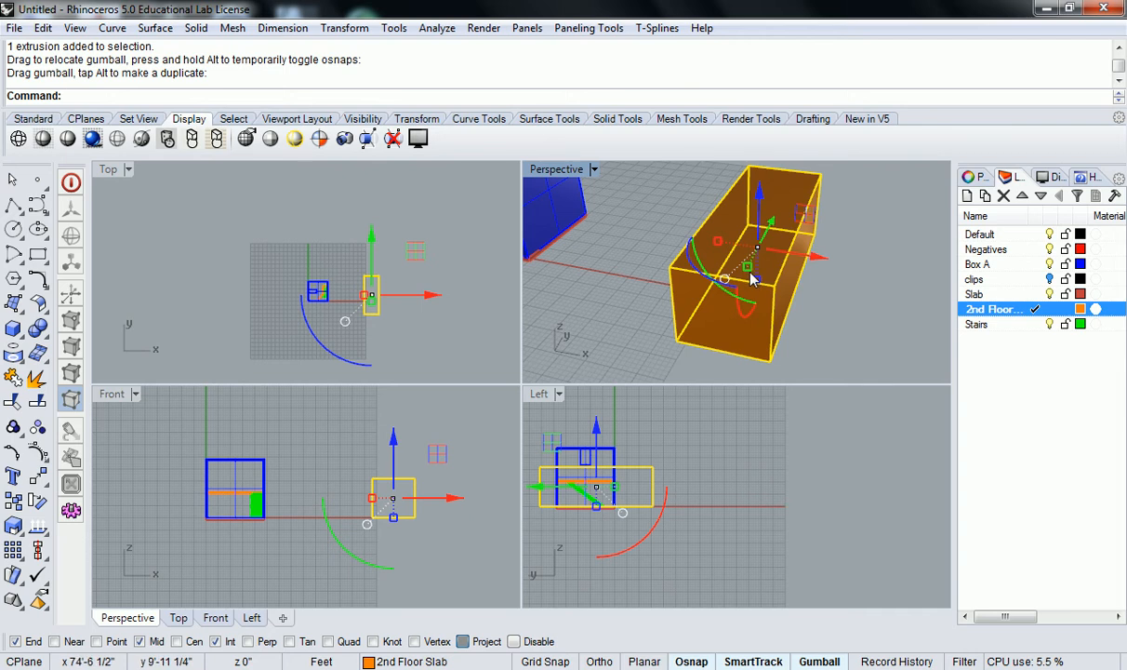
Undo the recent stretch, delete and drag changes to restore the cube
{"action": "key", "text": "ctrl+z"}
{"action": "key", "text": "ctrl+z"}
{"action": "key", "text": "ctrl+z"}
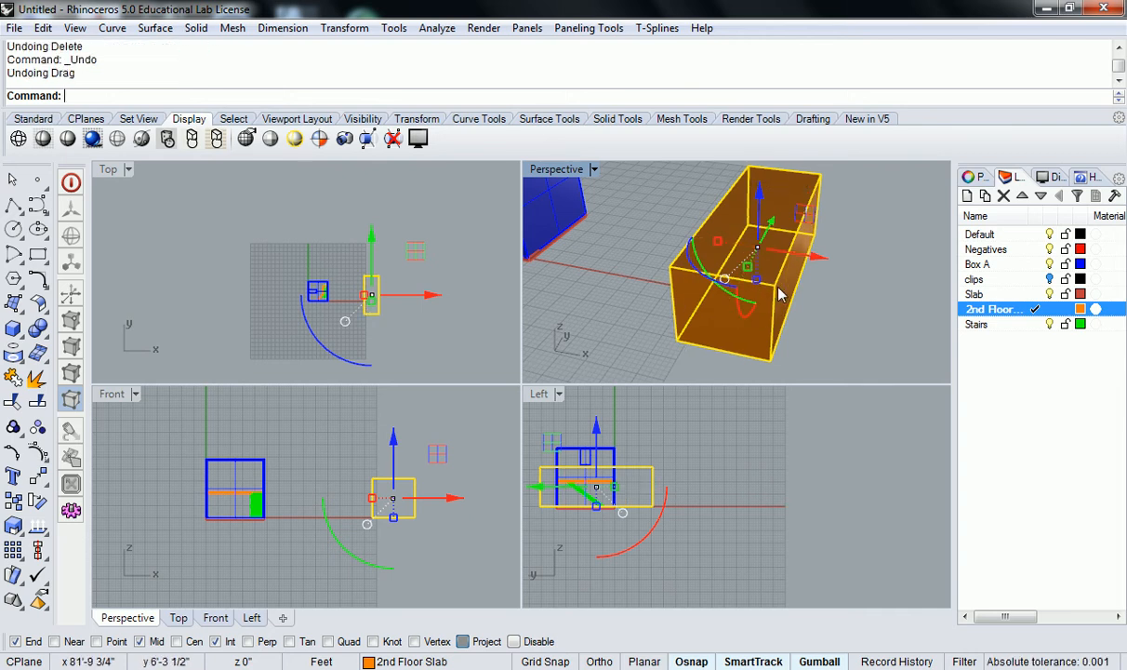
{"action": "key", "text": "ctrl+z"}
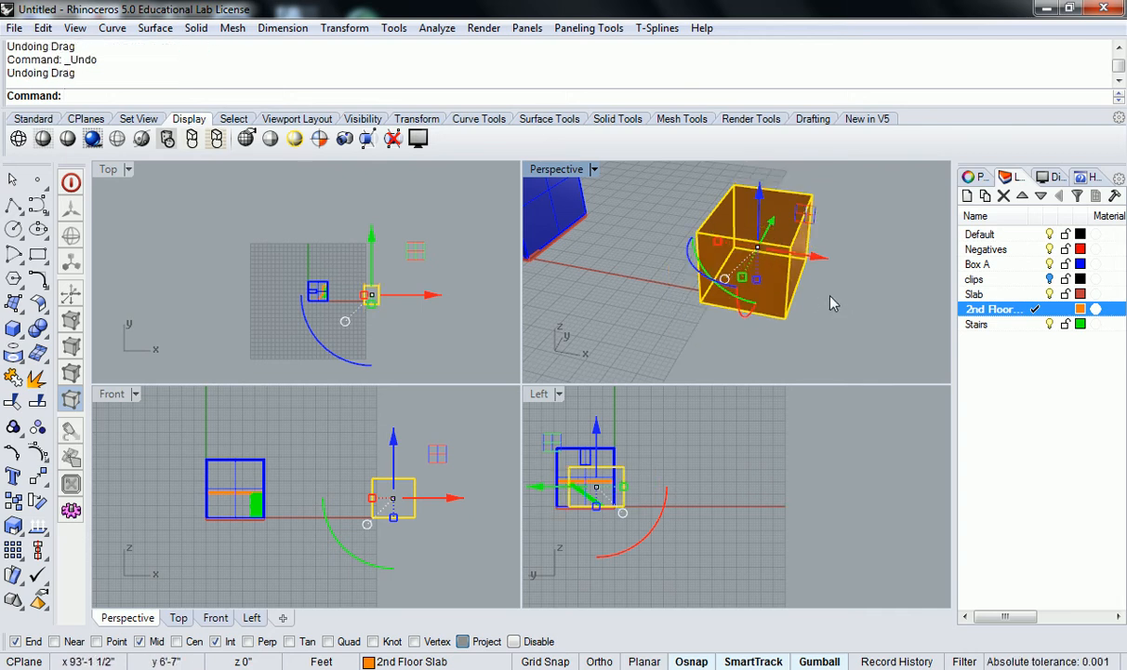
Switch the Left viewport to show the Right view
{"action": "right_click_drag", "start_coordinate": [830, 300], "coordinate": [767, 281]}
{"action": "key", "text": "Escape"}
{"action": "left_click", "coordinate": [775, 268]}
{"action": "key", "text": "Escape"}
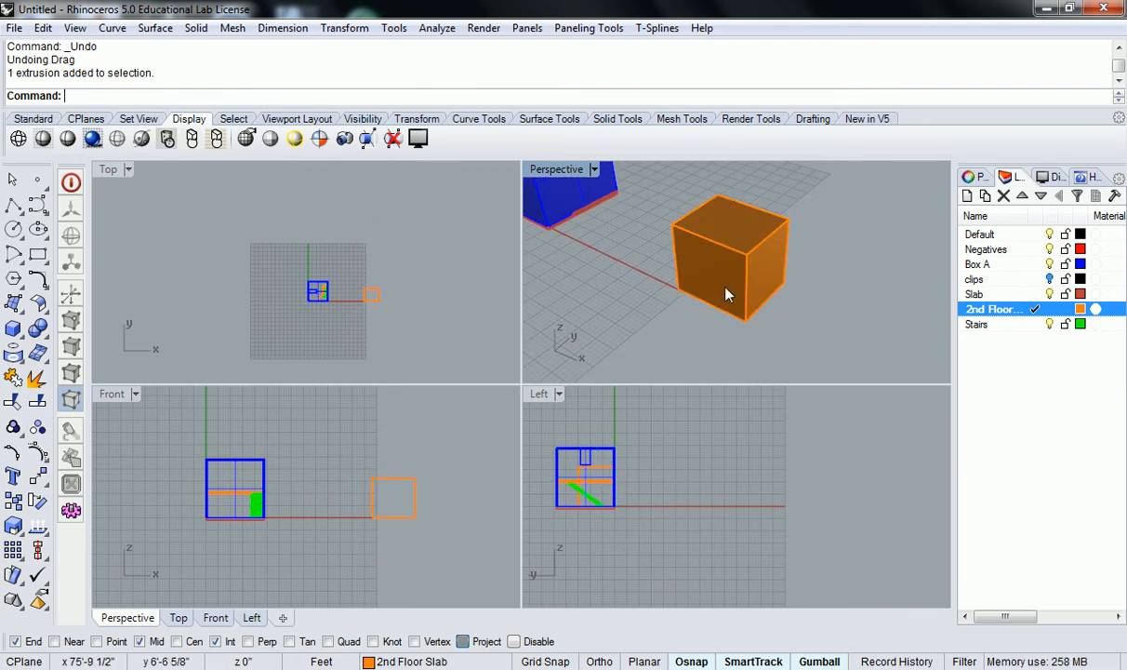
{"action": "left_click", "coordinate": [752, 257]}
{"action": "scroll", "coordinate": [745, 286], "scroll_direction": "up", "scroll_amount": 3}
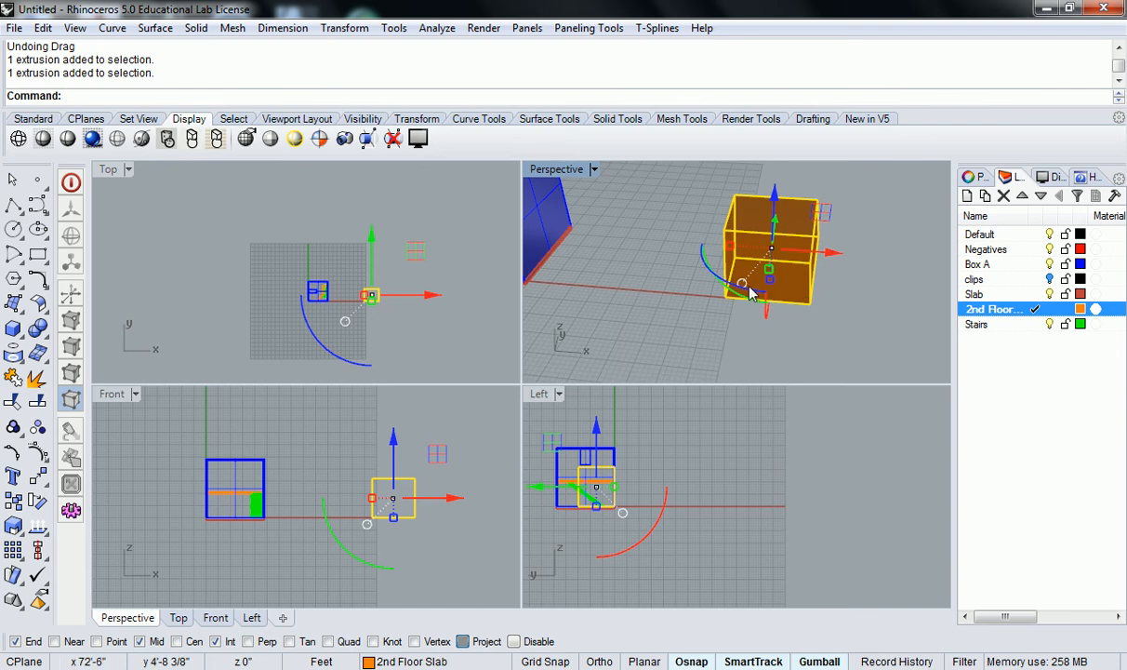
{"action": "right_click_drag", "start_coordinate": [784, 290], "coordinate": [707, 284]}
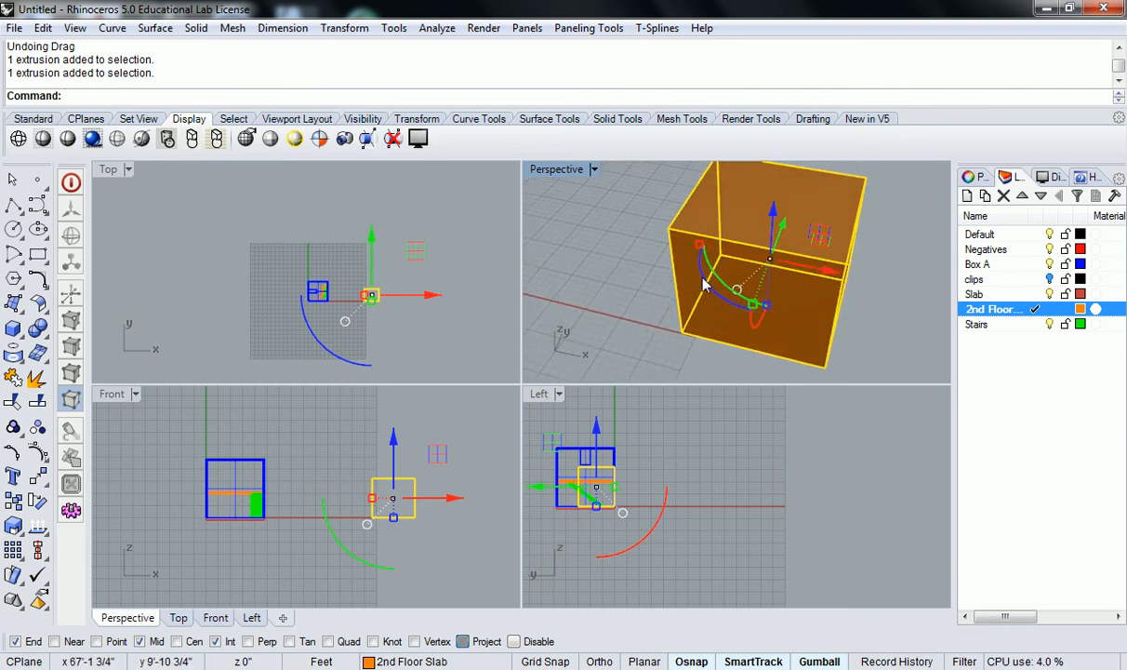
{"action": "right_click_drag", "start_coordinate": [431, 304], "coordinate": [390, 263]}
{"action": "right_click_drag", "start_coordinate": [420, 436], "coordinate": [372, 411]}
{"action": "right_click_drag", "start_coordinate": [651, 456], "coordinate": [808, 490]}
{"action": "left_click", "coordinate": [544, 398]}
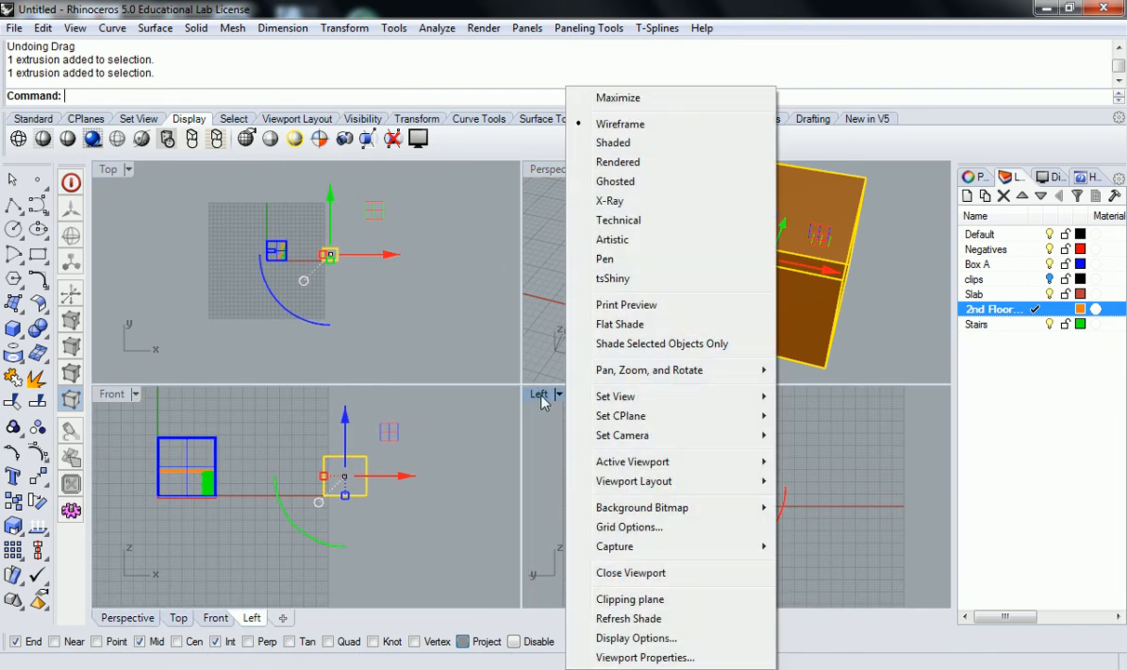
{"action": "mouse_move", "coordinate": [678, 406]}
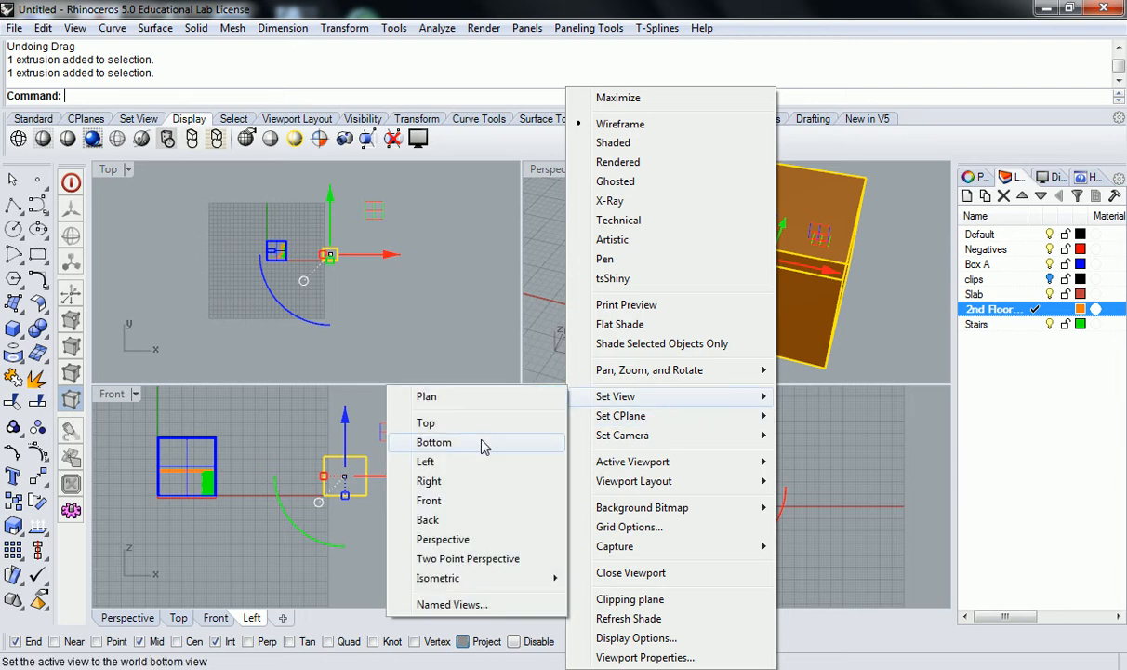
{"action": "left_click", "coordinate": [503, 481]}
Rotate the box in the Top view with the gumball rotation handle
{"action": "scroll", "coordinate": [657, 457], "scroll_direction": "up", "scroll_amount": 2}
{"action": "right_click_drag", "start_coordinate": [660, 480], "coordinate": [683, 461]}
{"action": "right_click_drag", "start_coordinate": [387, 276], "coordinate": [397, 276]}
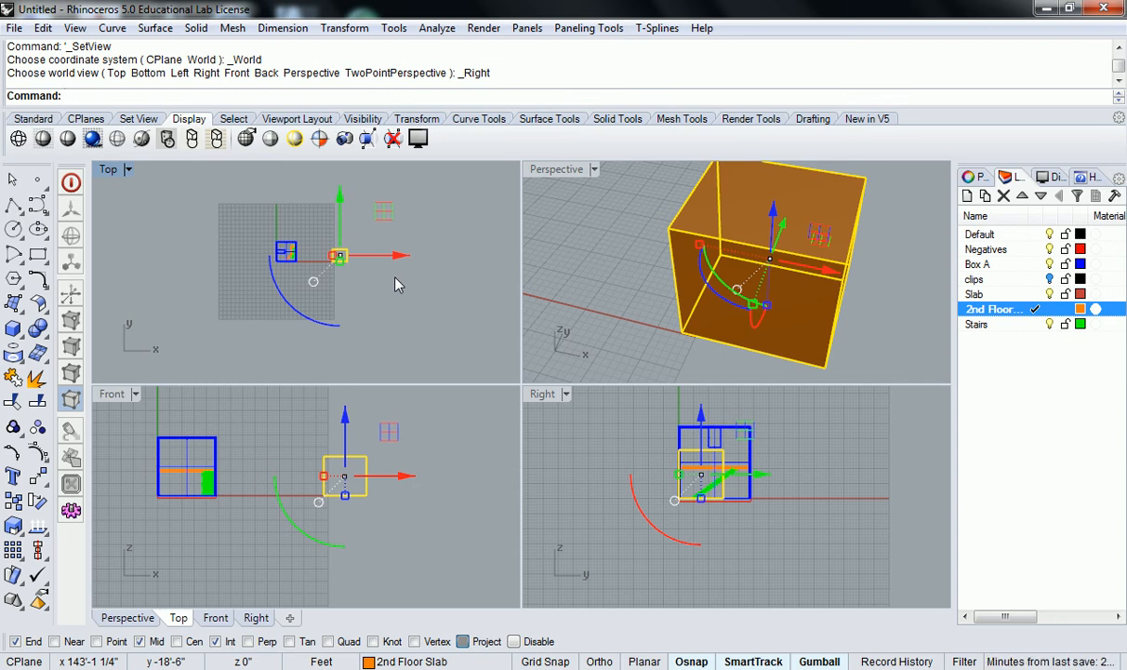
{"action": "right_click_drag", "start_coordinate": [613, 223], "coordinate": [743, 325]}
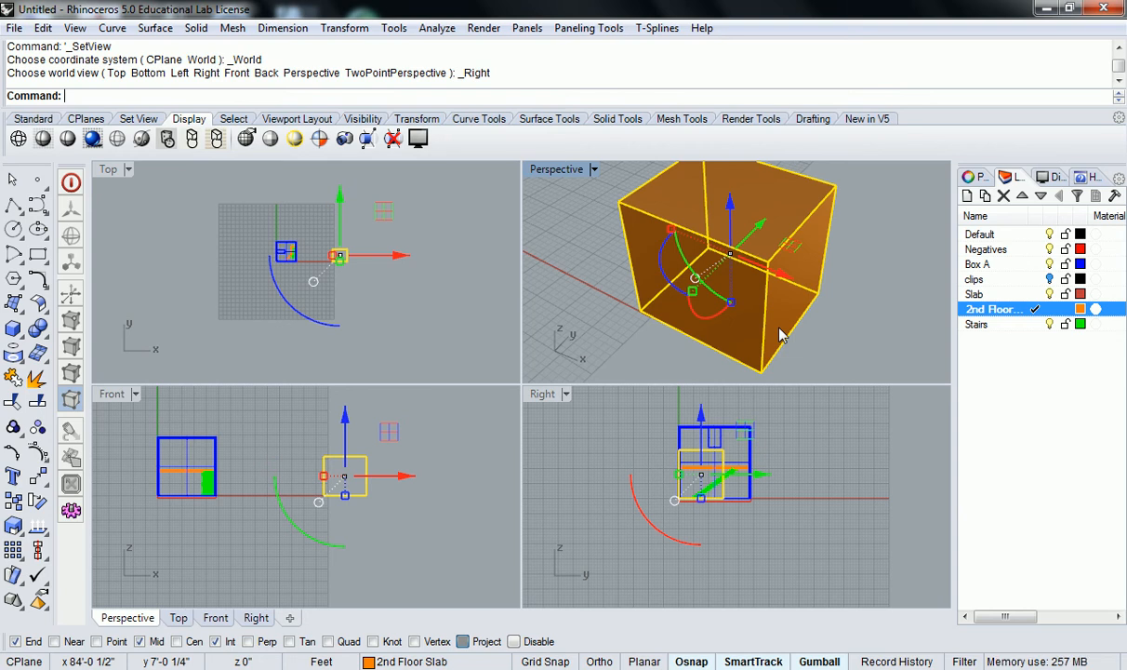
{"action": "scroll", "coordinate": [280, 300], "scroll_direction": "up", "scroll_amount": 4}
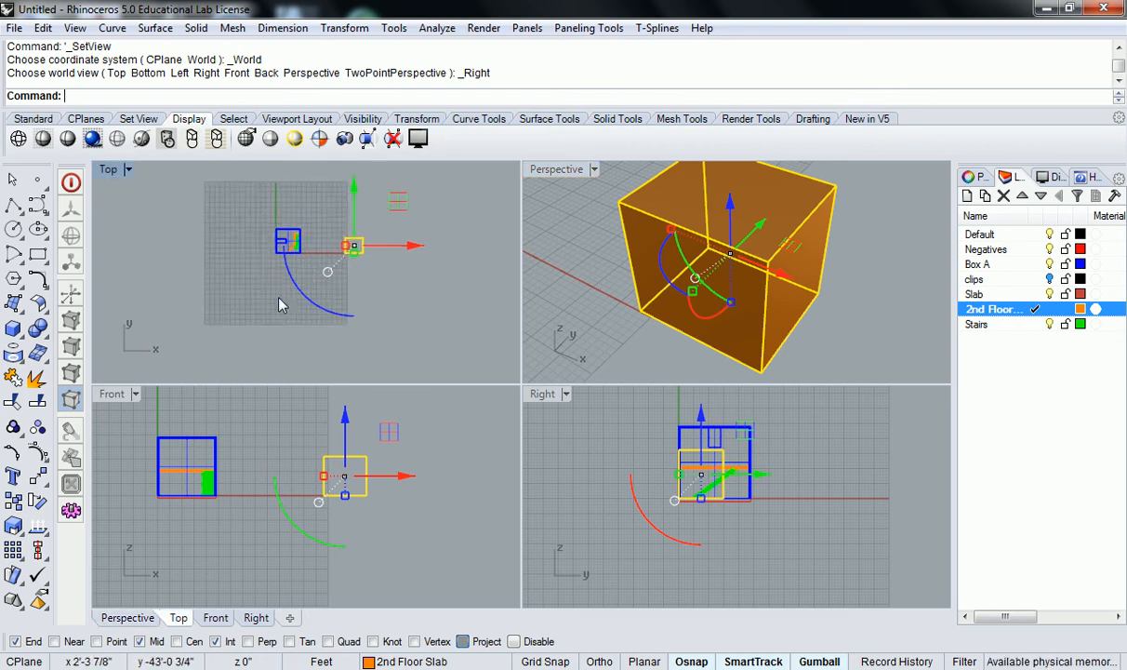
{"action": "right_click_drag", "start_coordinate": [318, 281], "coordinate": [291, 306]}
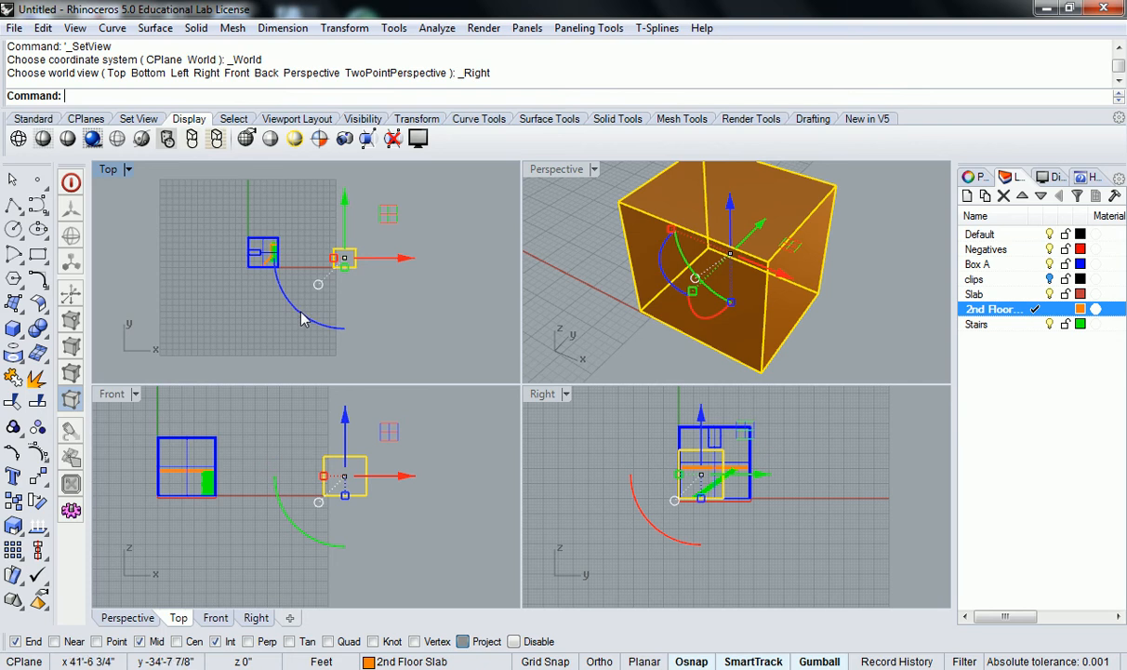
{"action": "left_click_drag", "start_coordinate": [300, 316], "coordinate": [420, 283]}
Duplicate the box while rotating it a further 45 degrees with the gumball rotation handle
{"action": "scroll", "coordinate": [344, 247], "scroll_direction": "up", "scroll_amount": 5}
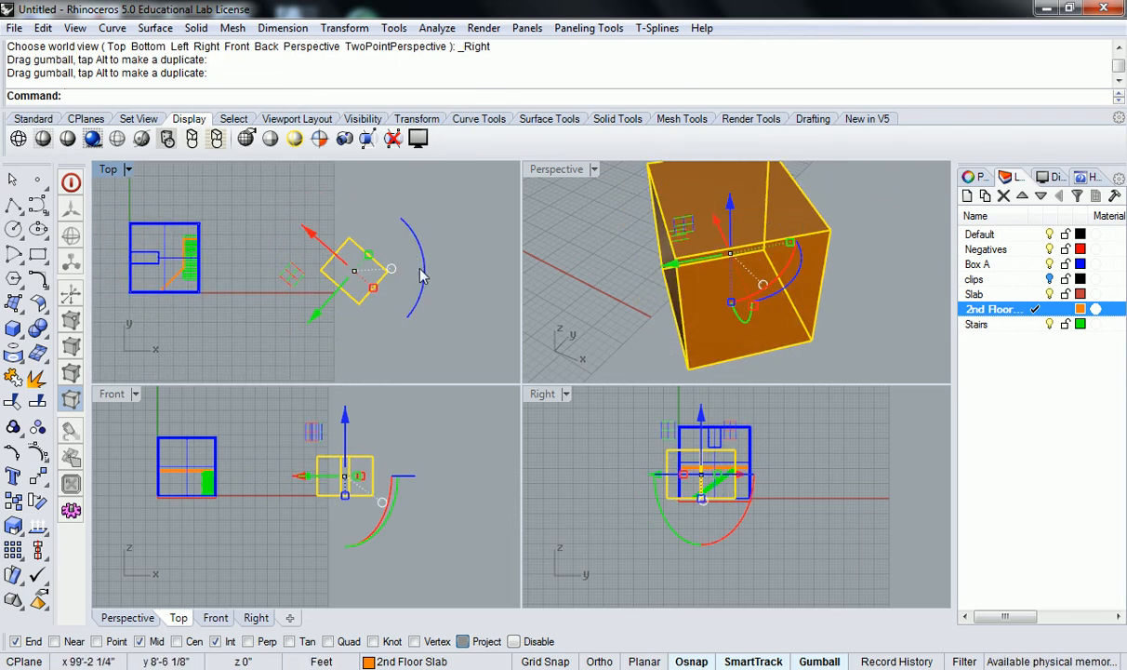
{"action": "left_click", "coordinate": [420, 269]}
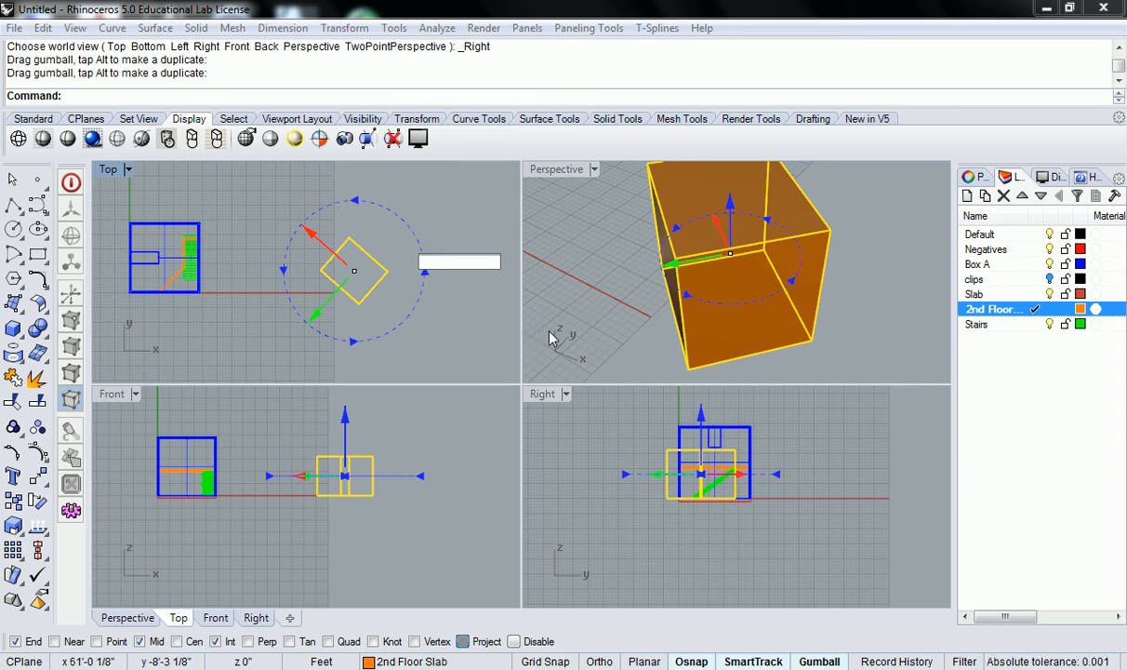
{"action": "key", "text": "Return"}
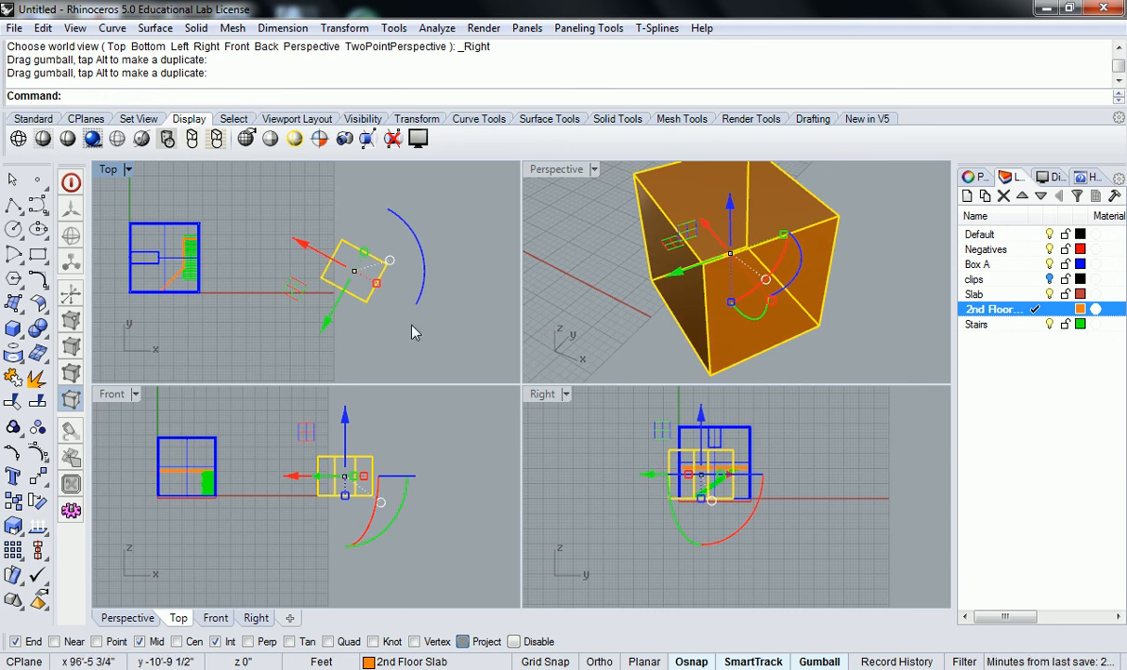
{"action": "key", "text": "alt"}
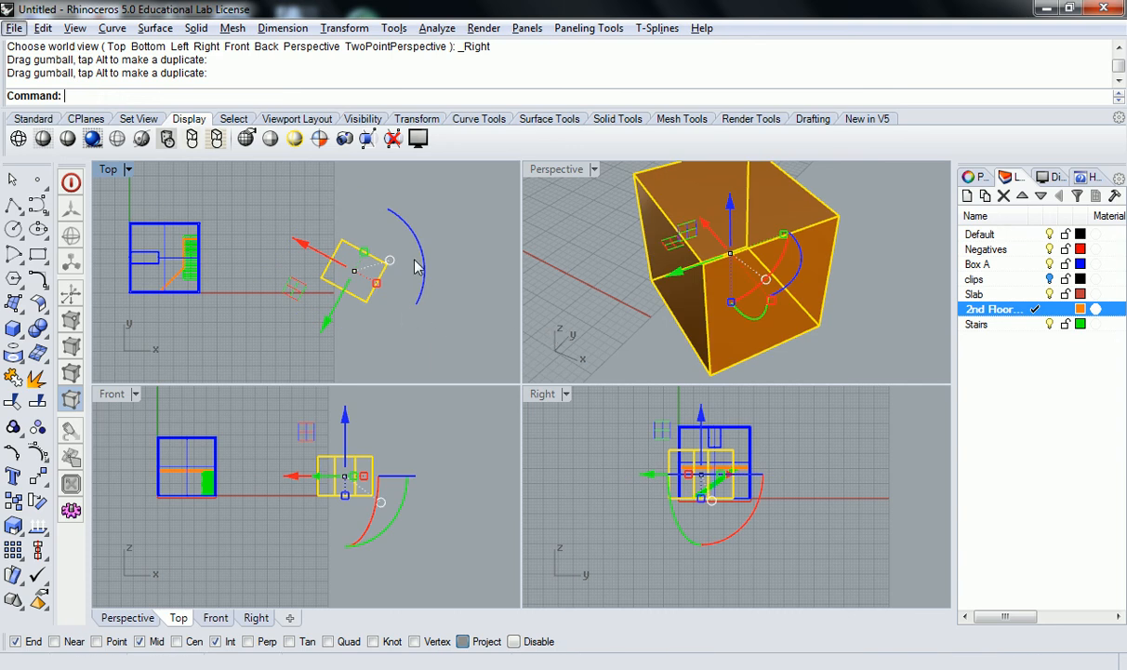
{"action": "key", "text": "alt"}
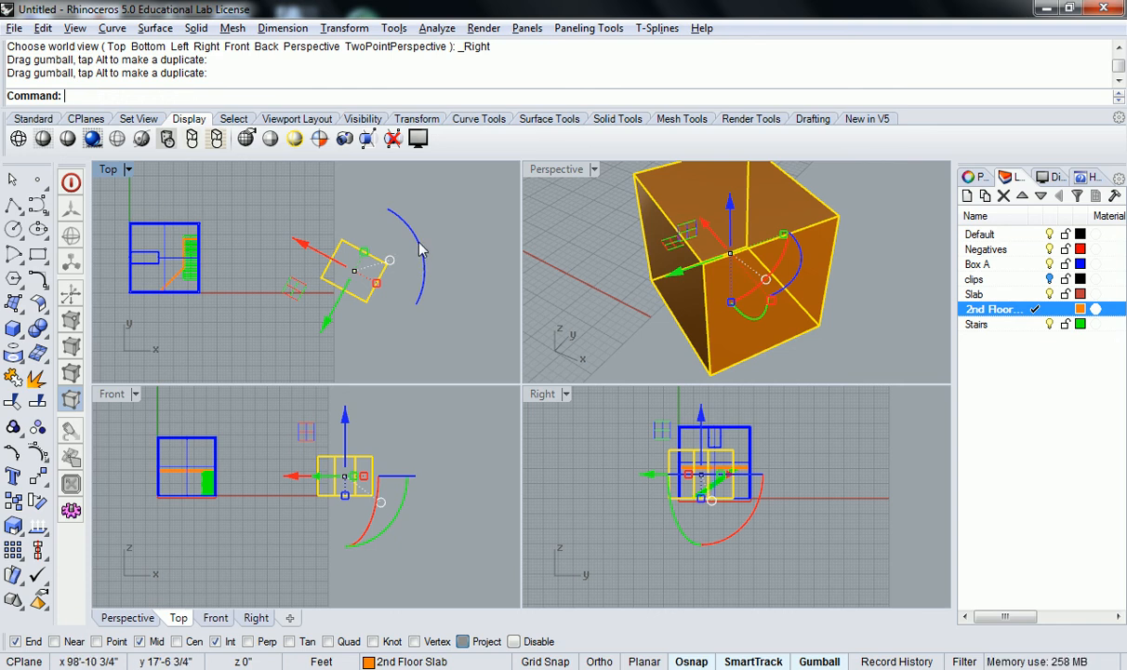
{"action": "left_click", "coordinate": [421, 248]}
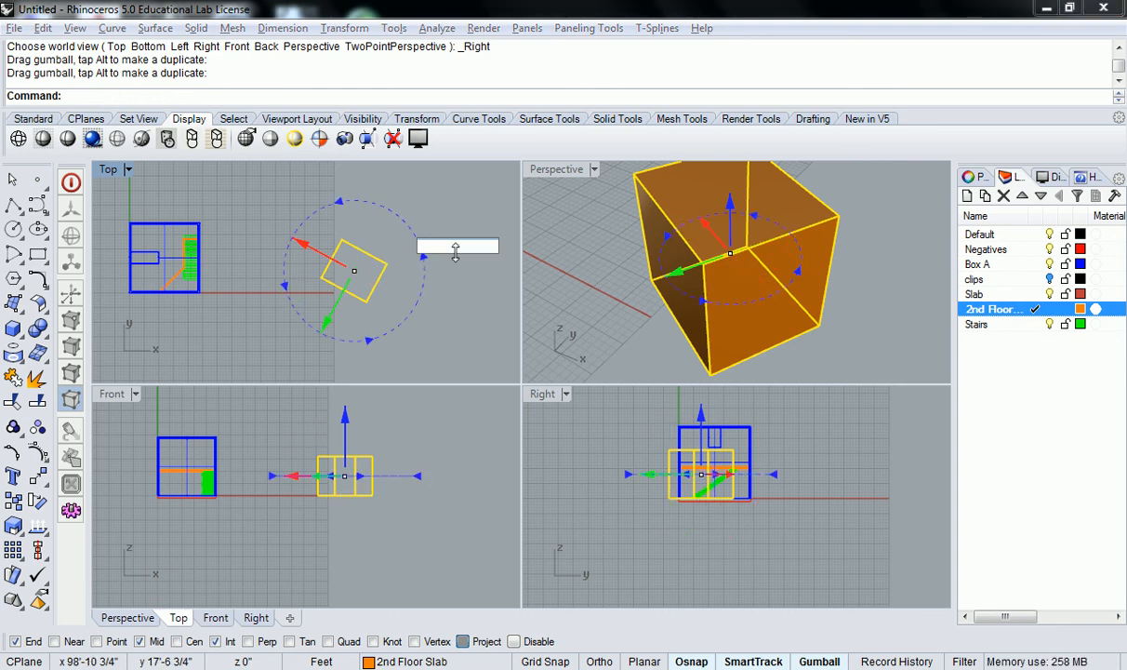
{"action": "type", "text": "45"}
{"action": "key", "text": "Return"}
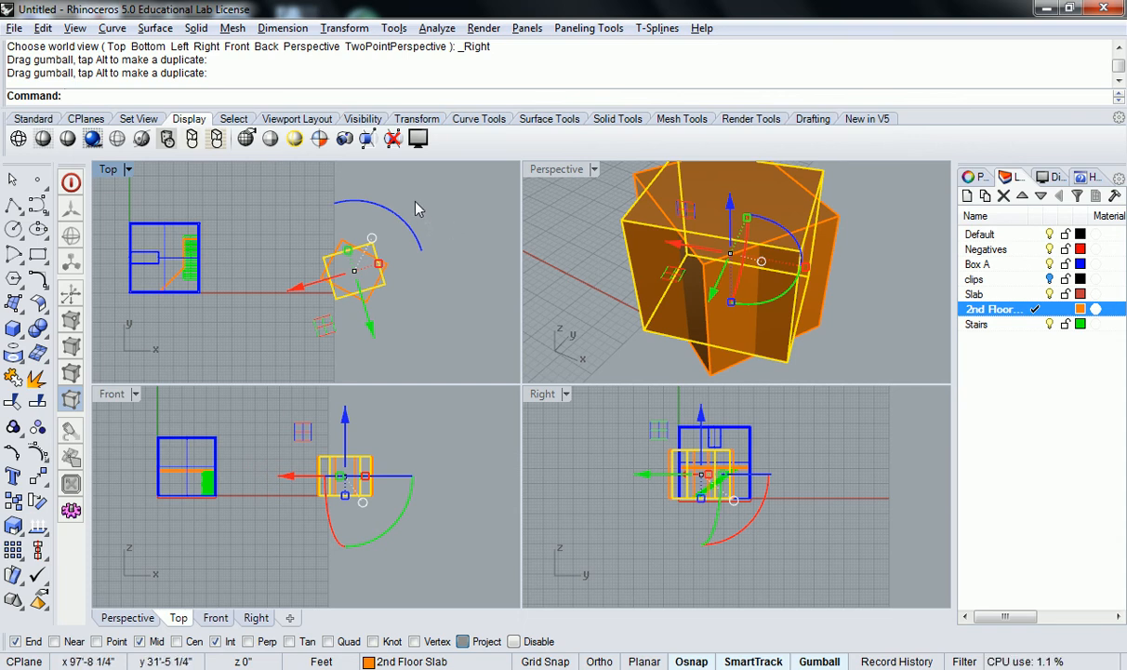
Delete the rotated copy and undo the deletion and rotations to restore the original box
{"action": "key", "text": "Delete"}
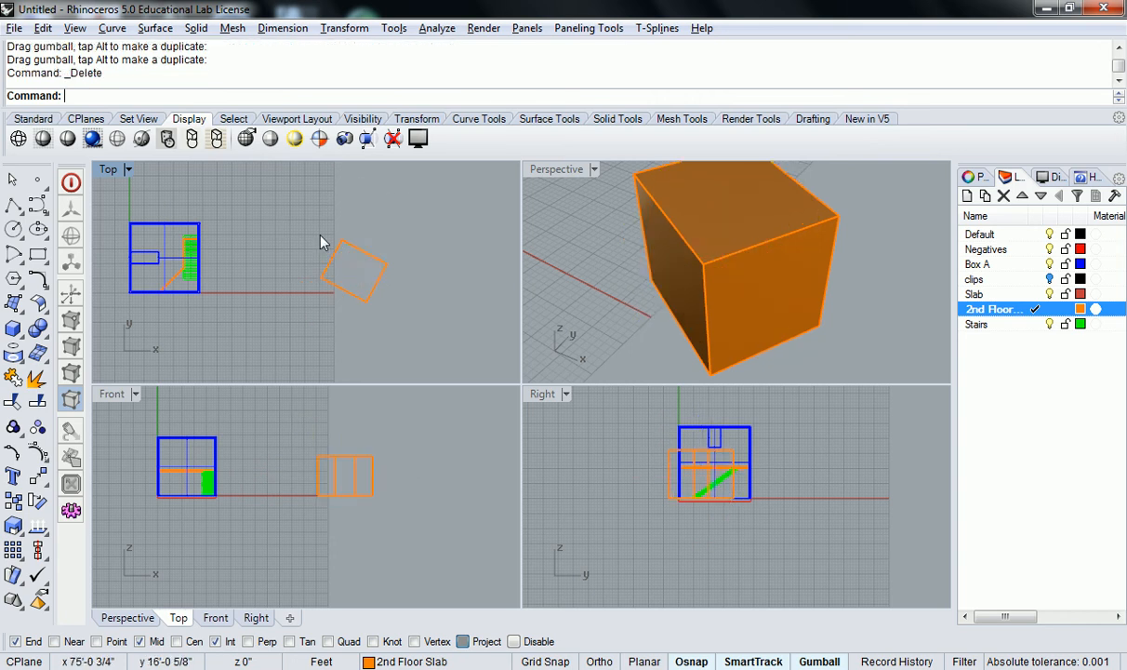
{"action": "left_click", "coordinate": [360, 262]}
{"action": "scroll", "coordinate": [425, 263], "scroll_direction": "down", "scroll_amount": 3}
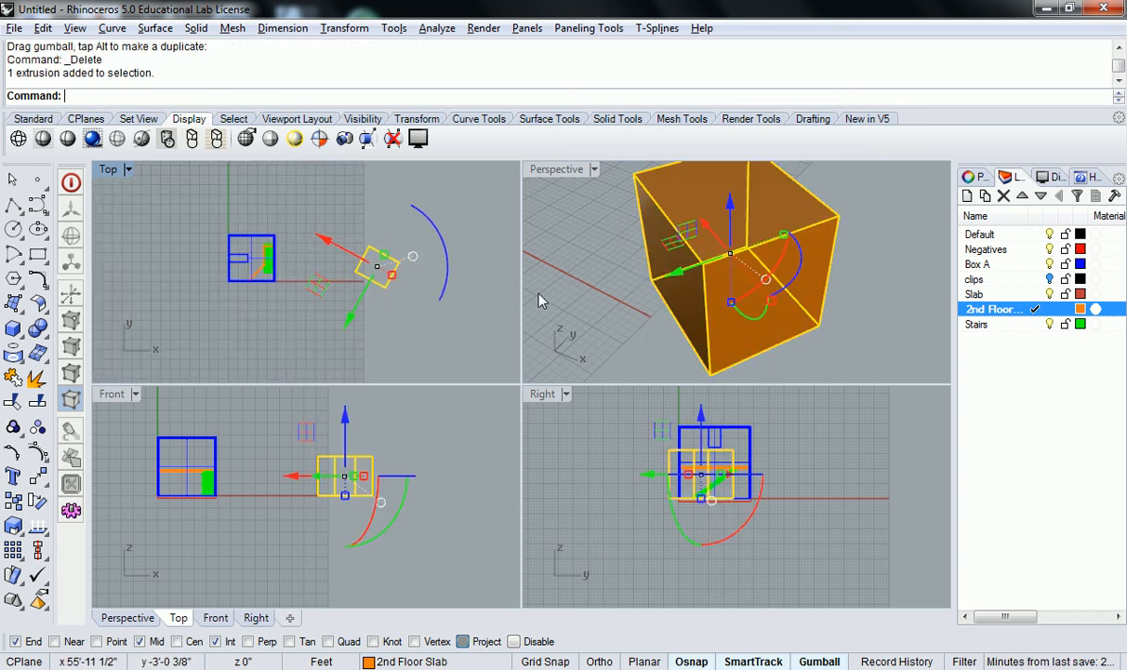
{"action": "key", "text": "ctrl+z"}
{"action": "key", "text": "ctrl+z"}
{"action": "key", "text": "ctrl+z"}
{"action": "key", "text": "ctrl+z"}
{"action": "key", "text": "ctrl+z"}
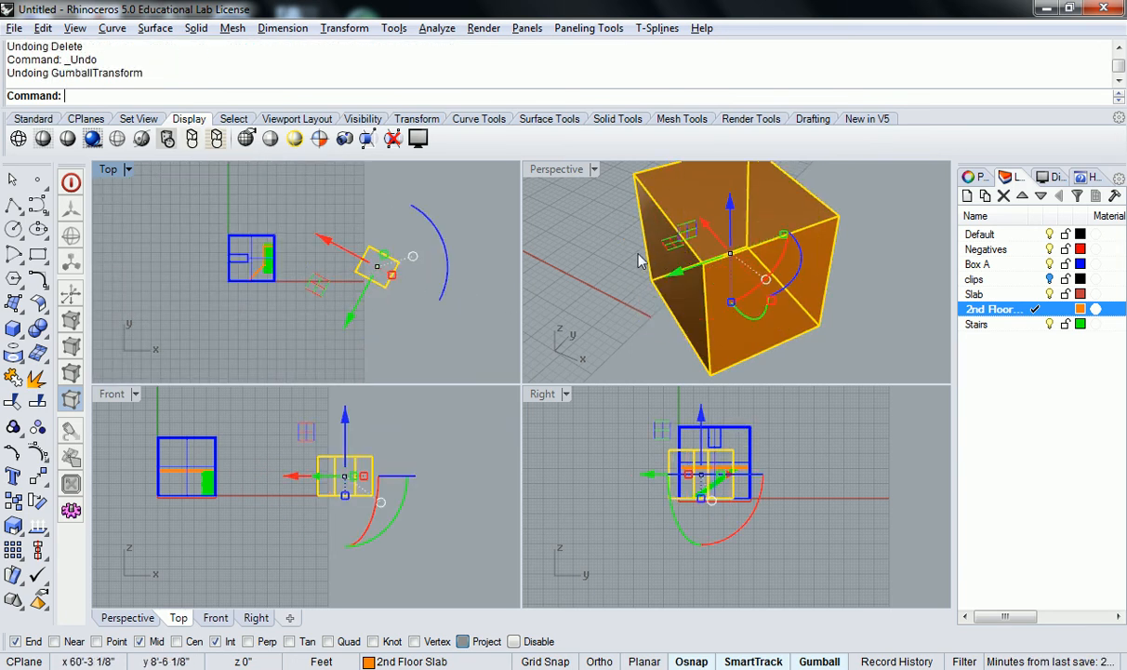
Rotate the box in the Top view with the gumball rotation handle
{"action": "right_click_drag", "start_coordinate": [798, 294], "coordinate": [765, 274]}
{"action": "left_click_drag", "start_coordinate": [765, 274], "coordinate": [721, 307]}
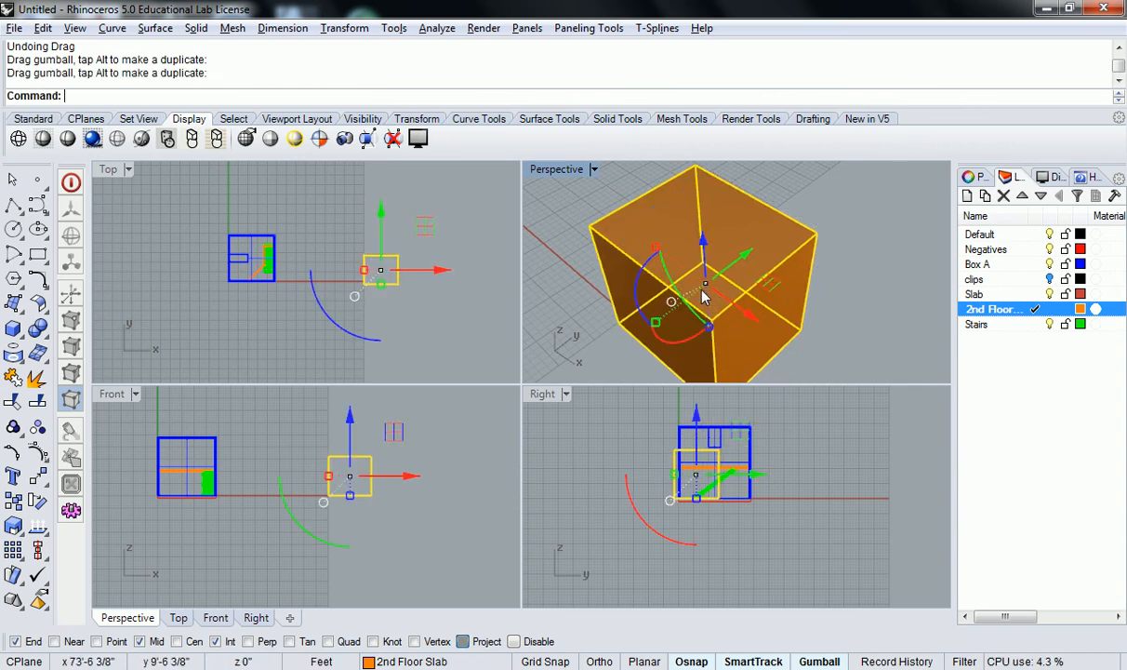
{"action": "left_click", "coordinate": [671, 301]}
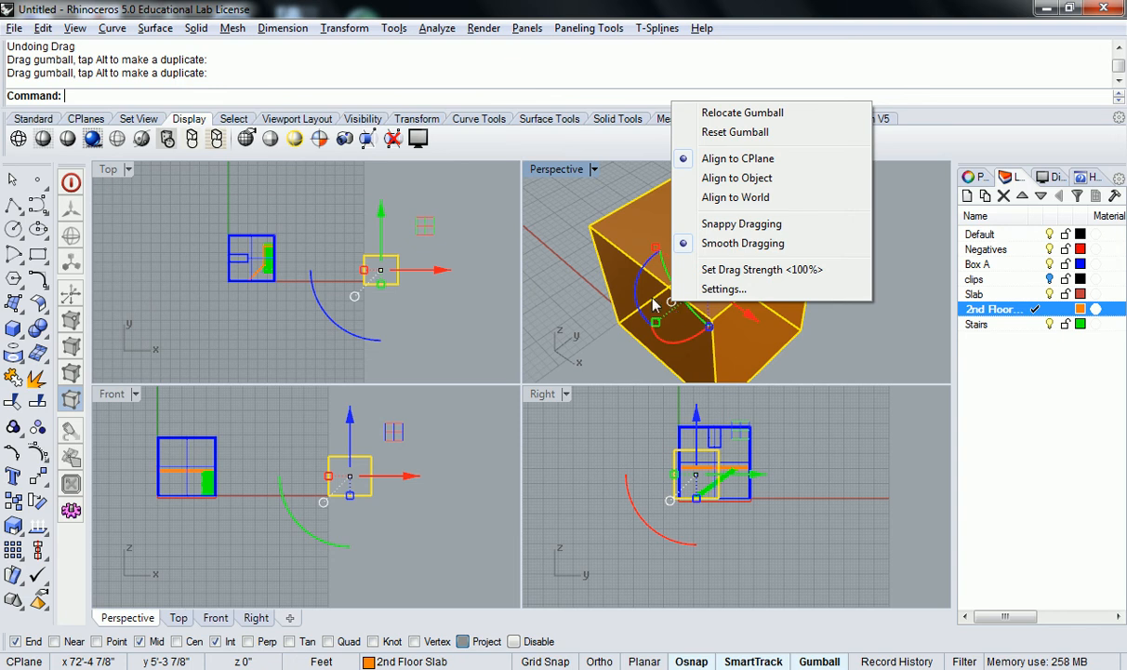
{"action": "left_click", "coordinate": [550, 265]}
{"action": "scroll", "coordinate": [670, 293], "scroll_direction": "down", "scroll_amount": 9}
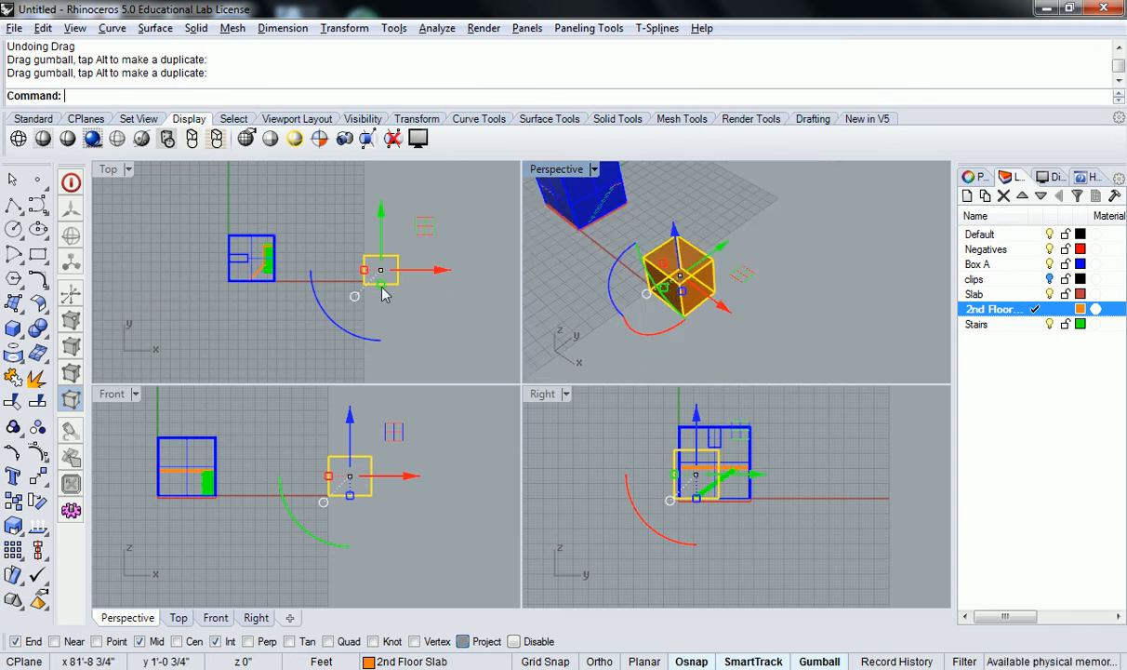
{"action": "left_click_drag", "start_coordinate": [331, 318], "coordinate": [409, 340]}
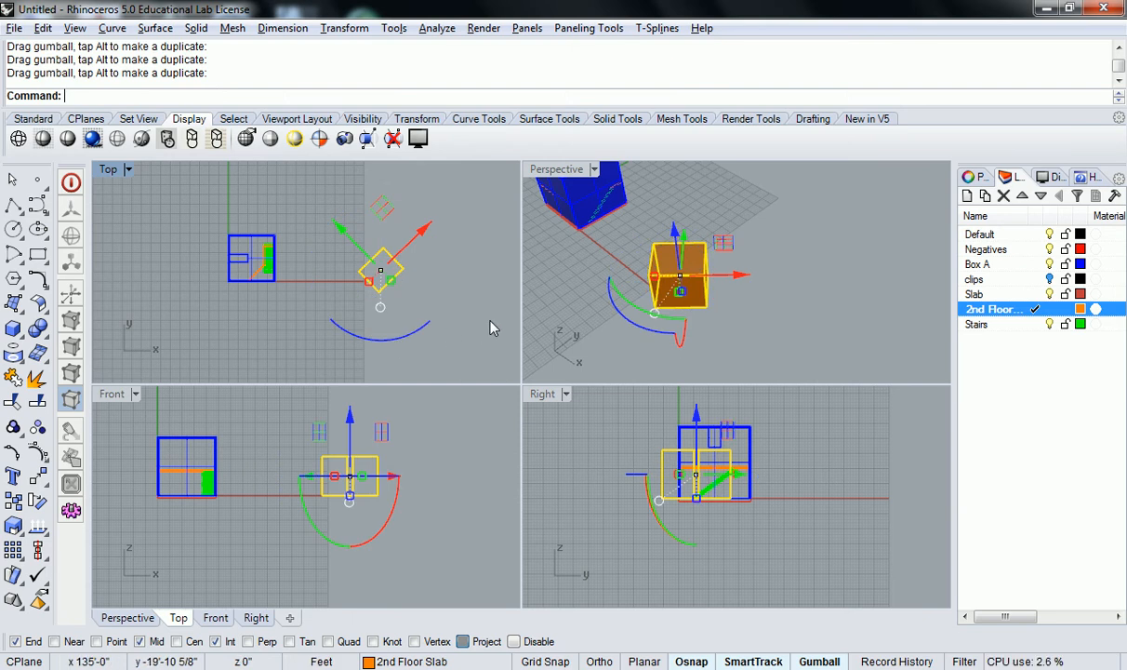
Relocate the gumball origin to a corner of the box and undo the following drag
{"action": "right_click_drag", "start_coordinate": [725, 306], "coordinate": [751, 275]}
{"action": "scroll", "coordinate": [679, 282], "scroll_direction": "up", "scroll_amount": 5}
{"action": "scroll", "coordinate": [714, 300], "scroll_direction": "down", "scroll_amount": 4}
{"action": "mouse_move", "coordinate": [653, 302]}
{"action": "right_mouse_down"}
{"action": "mouse_move", "coordinate": [678, 273]}
{"action": "mouse_move", "coordinate": [662, 287]}
{"action": "right_mouse_up"}
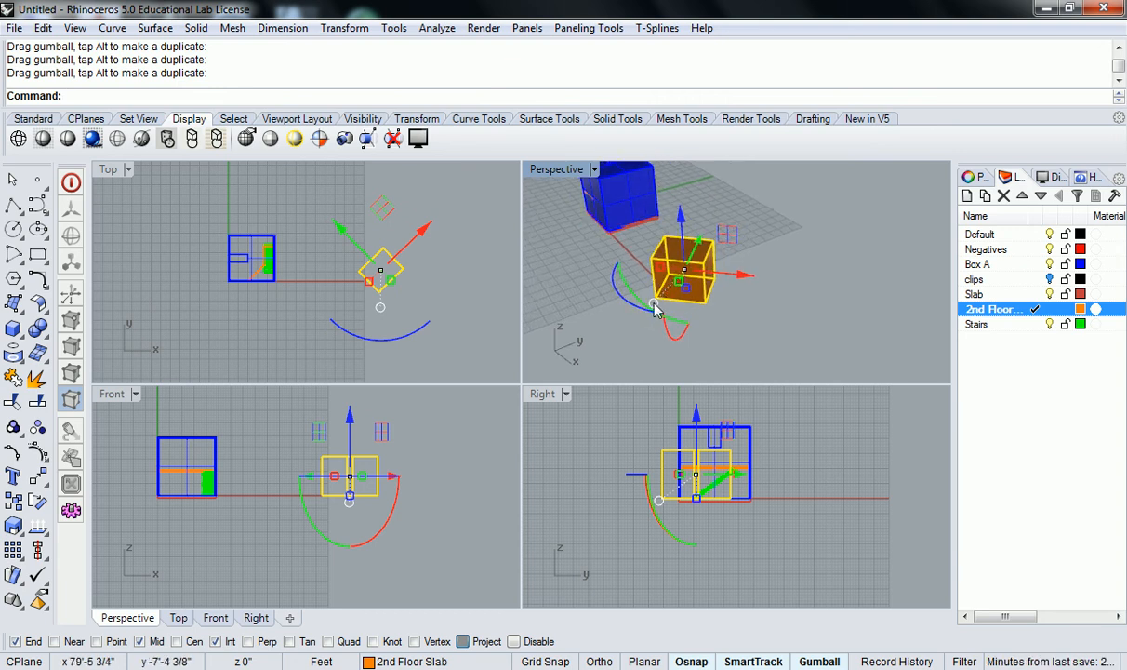
{"action": "left_click", "coordinate": [652, 305]}
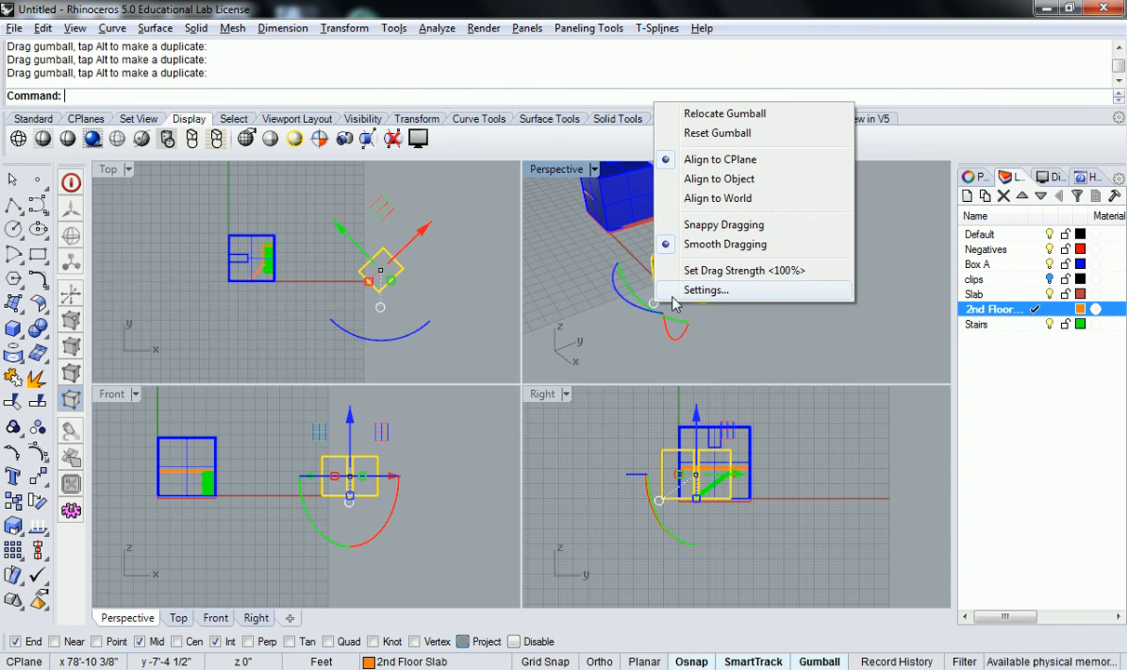
{"action": "left_click", "coordinate": [760, 115]}
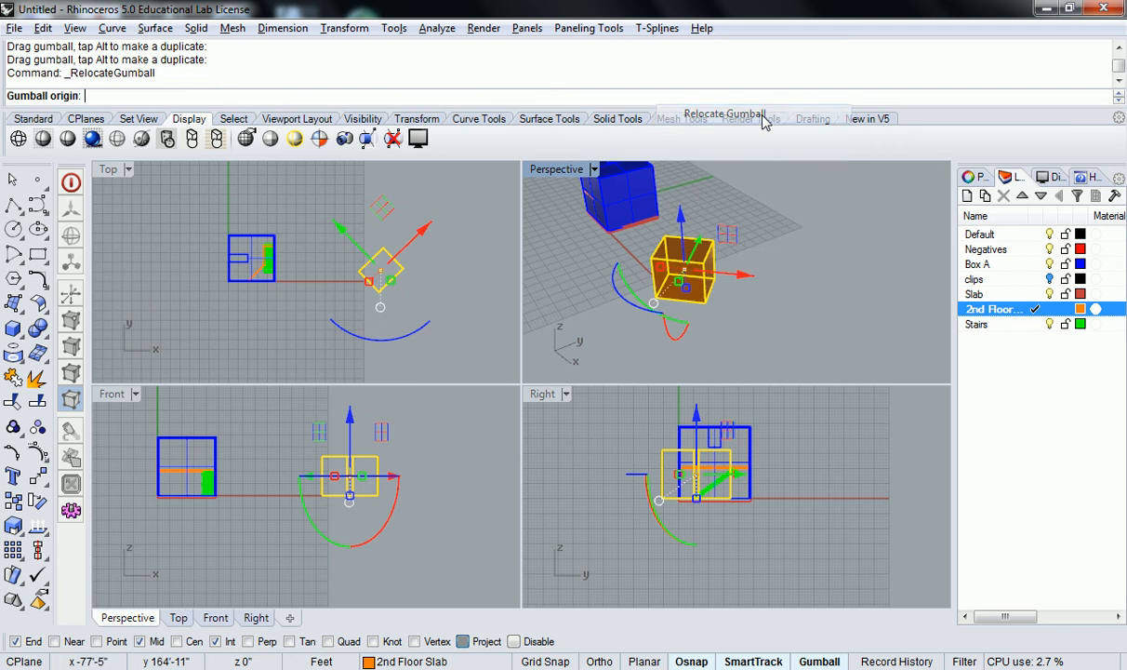
{"action": "left_click", "coordinate": [681, 275]}
{"action": "key", "text": "Return"}
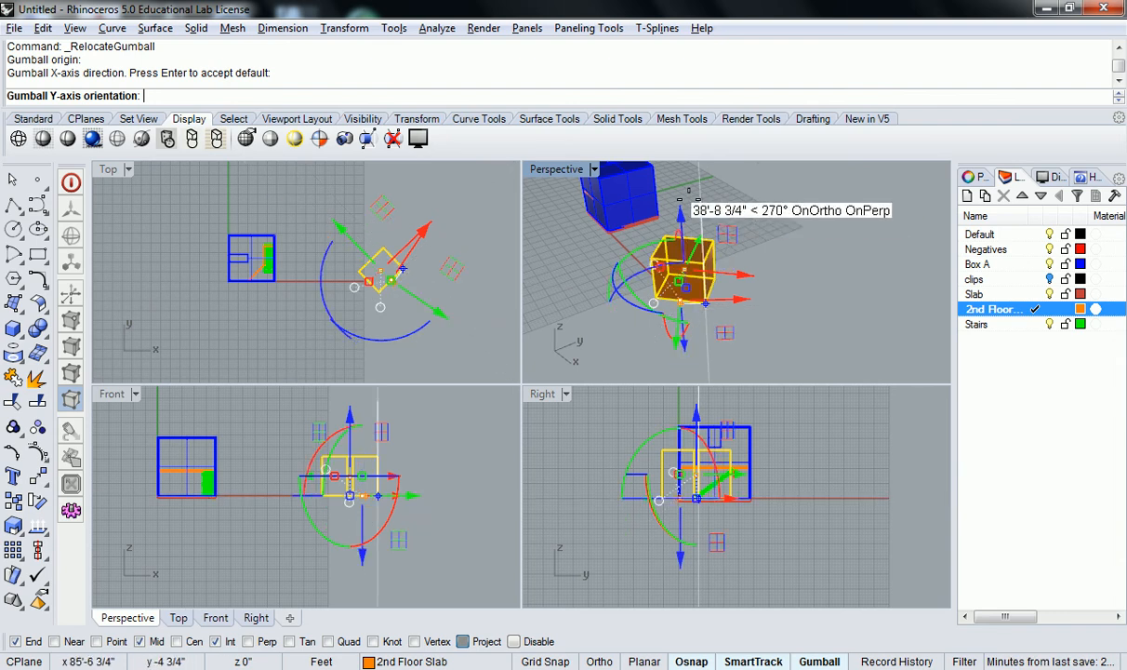
{"action": "left_click", "coordinate": [653, 155]}
{"action": "right_click_drag", "start_coordinate": [789, 327], "coordinate": [814, 319]}
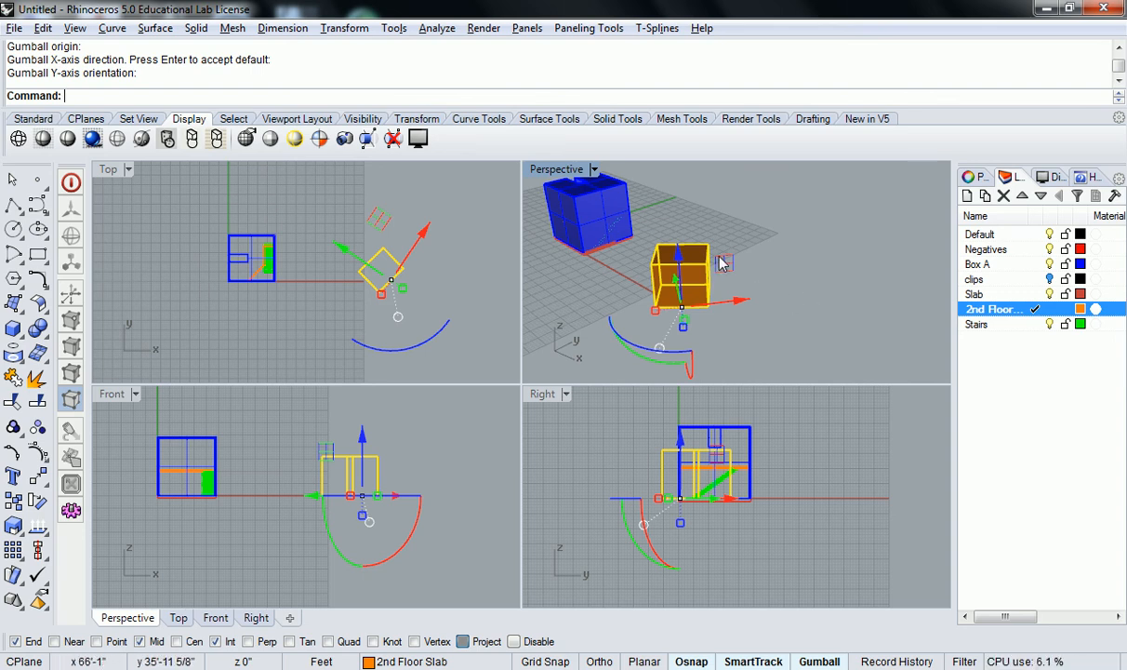
{"action": "key", "text": "ctrl+z"}
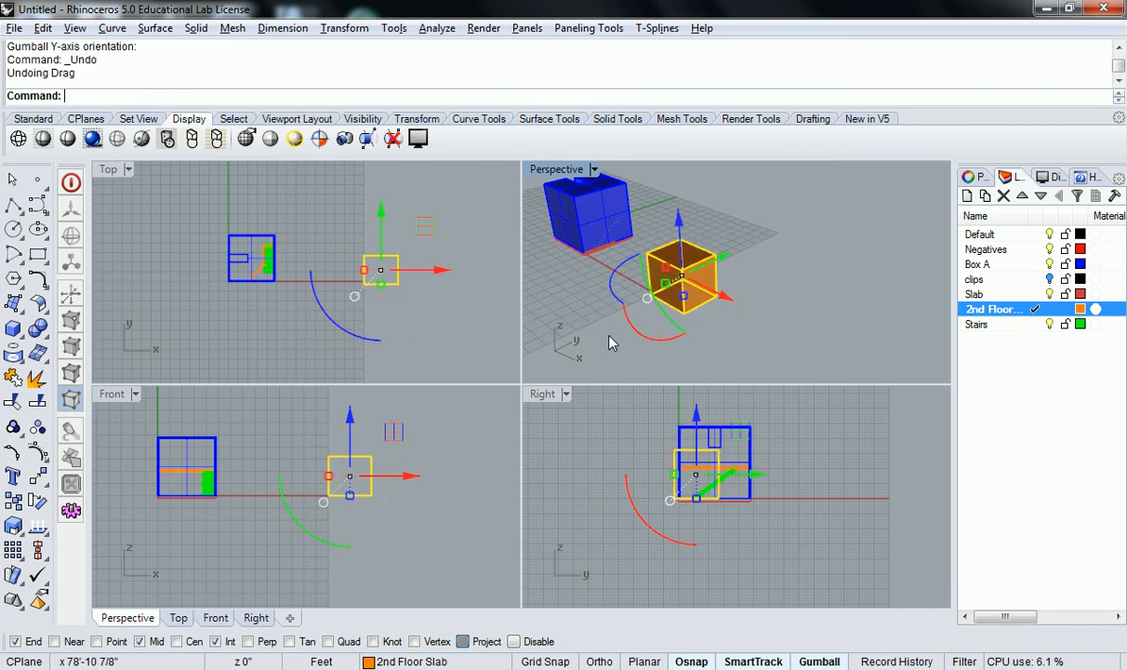
Align the gumball to the CPlane and deselect the box
{"action": "left_click", "coordinate": [647, 299]}
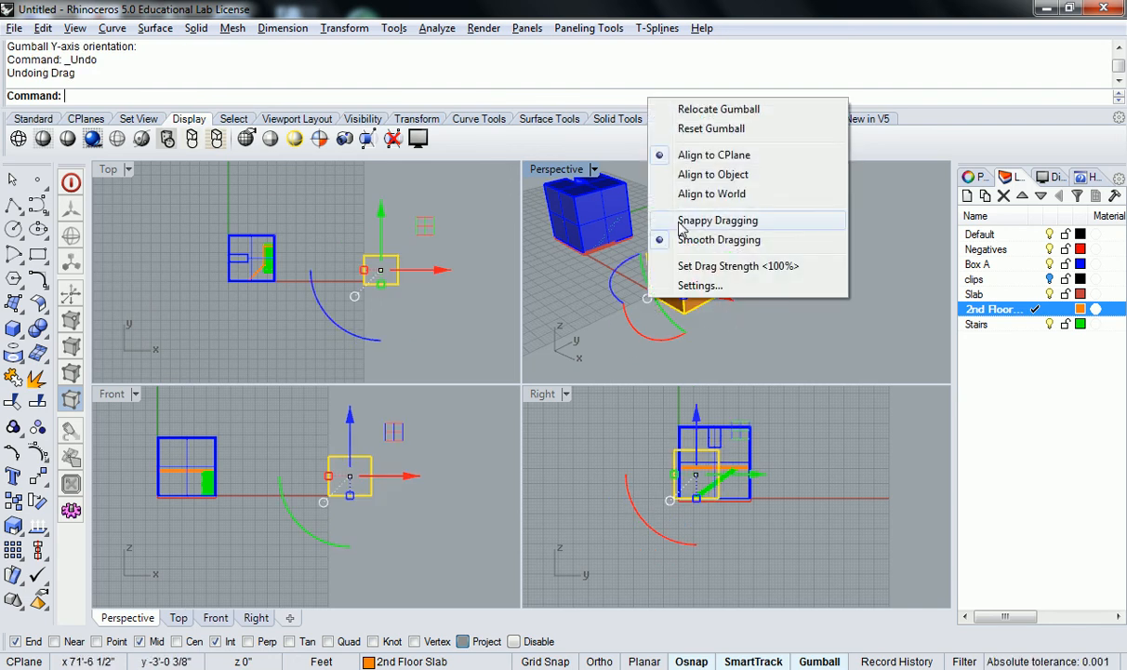
{"action": "left_click", "coordinate": [707, 156]}
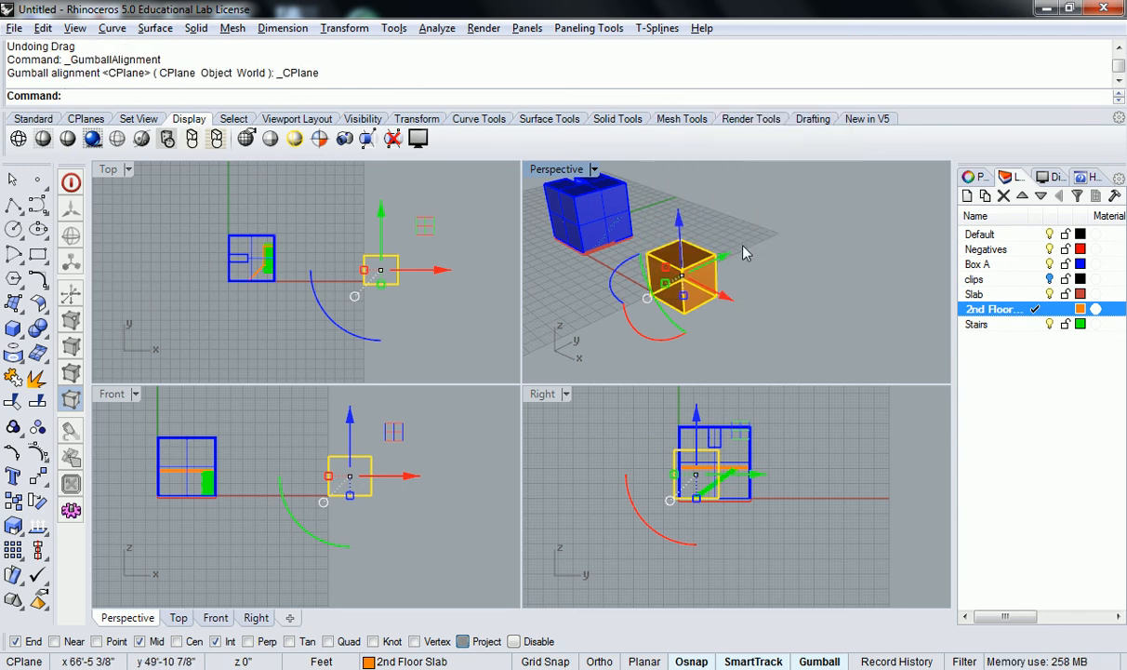
{"action": "left_click", "coordinate": [611, 281]}
{"action": "key", "text": "Escape"}
{"action": "key", "text": "Escape"}
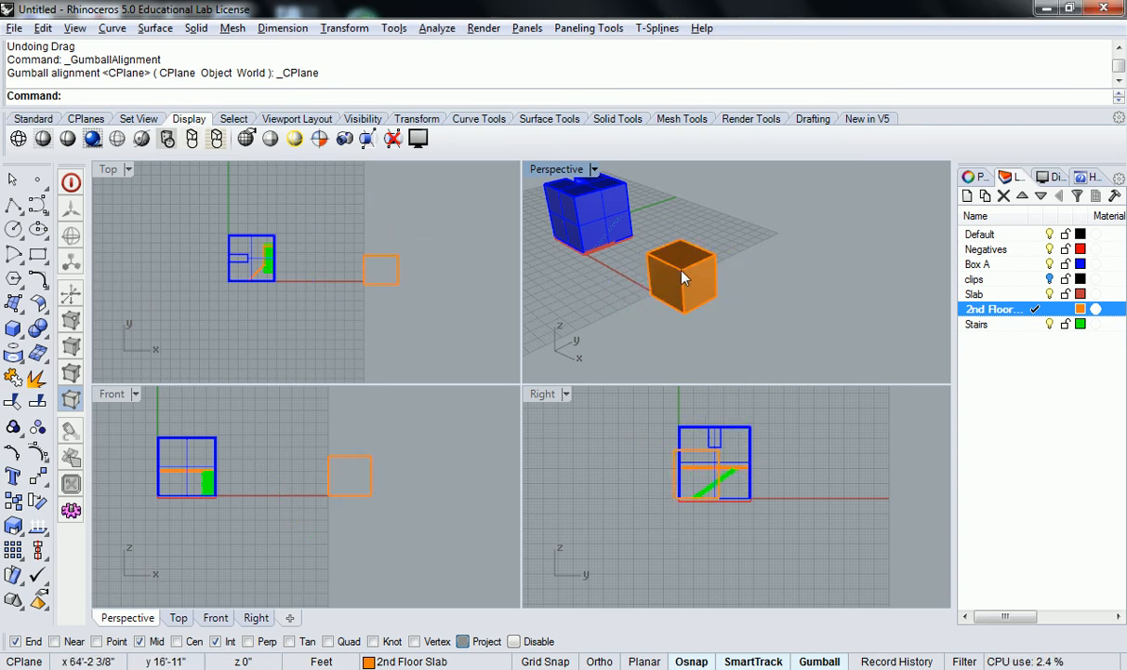
Select the box and rotate only its gumball orientation, leaving the box unrotated
{"action": "left_click", "coordinate": [679, 285]}
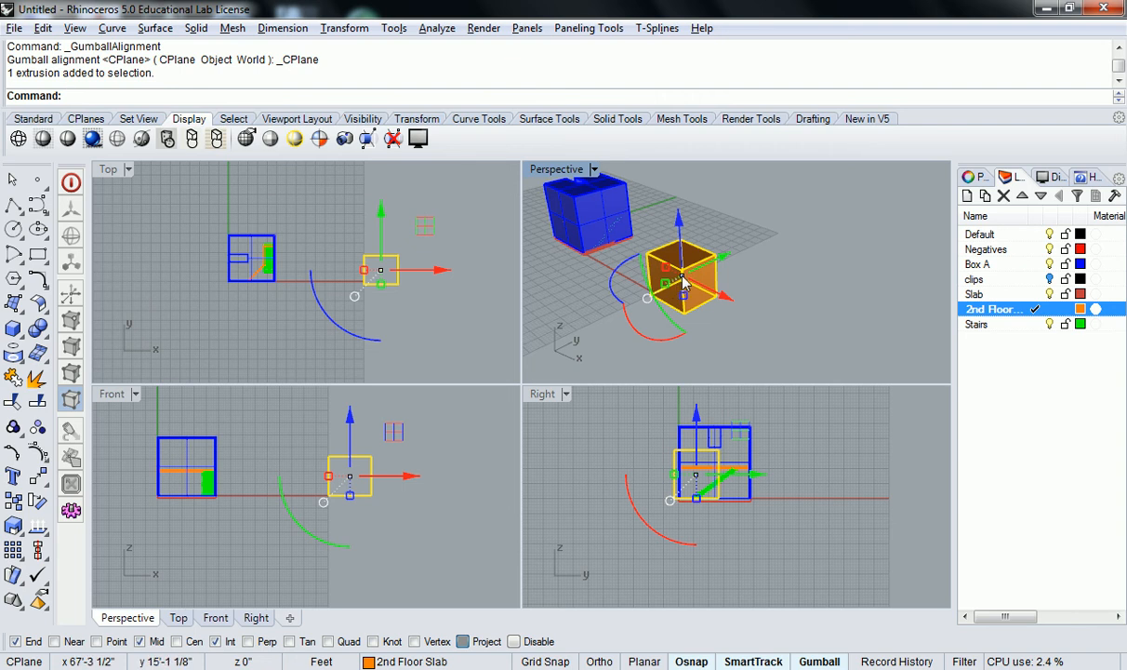
{"action": "left_click_drag", "start_coordinate": [613, 277], "coordinate": [621, 311], "text": "ctrl"}
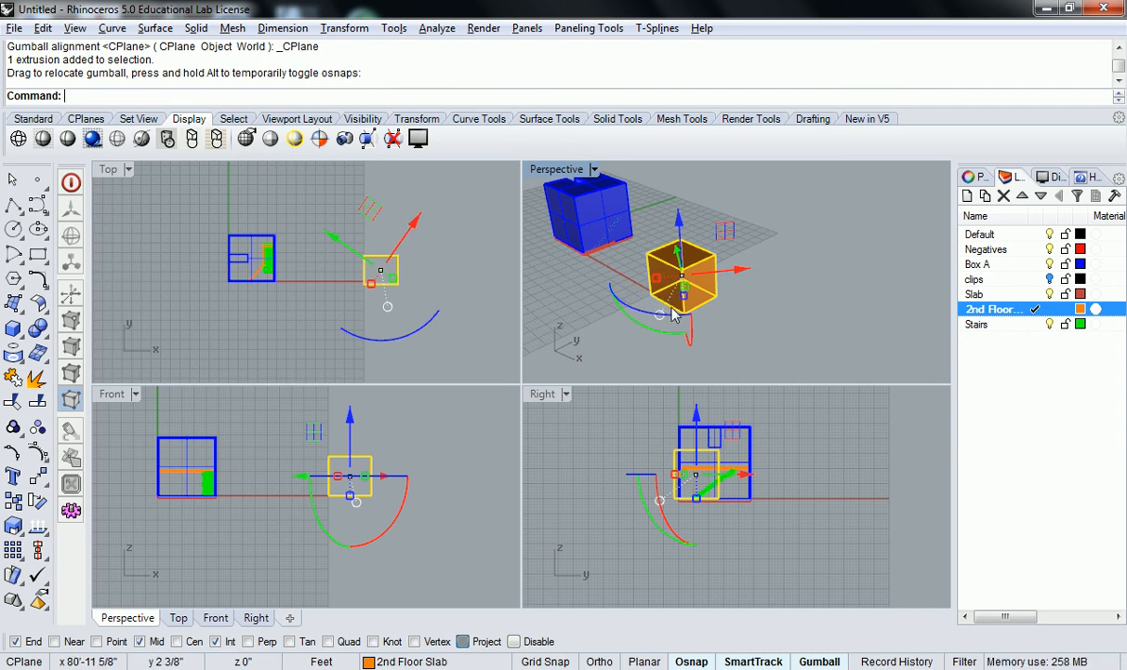
Realign the gumball to the CPlane and then to World
{"action": "left_click", "coordinate": [622, 303]}
{"action": "left_click", "coordinate": [690, 284]}
{"action": "right_click_drag", "start_coordinate": [727, 277], "coordinate": [681, 299]}
{"action": "left_click", "coordinate": [659, 301]}
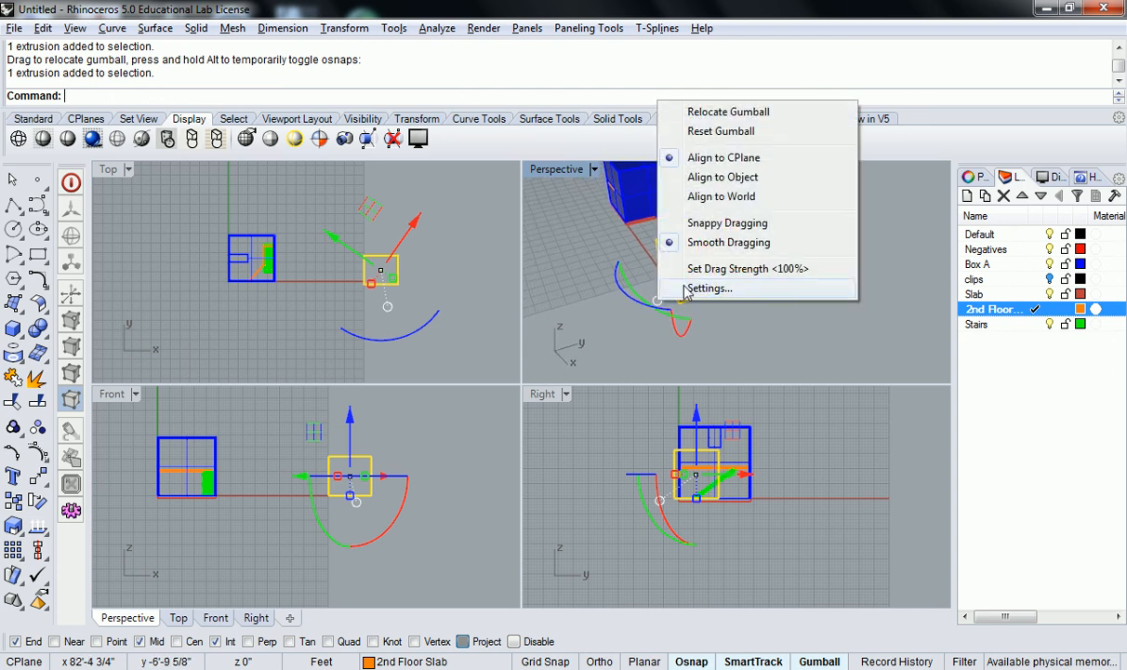
{"action": "left_click", "coordinate": [732, 160]}
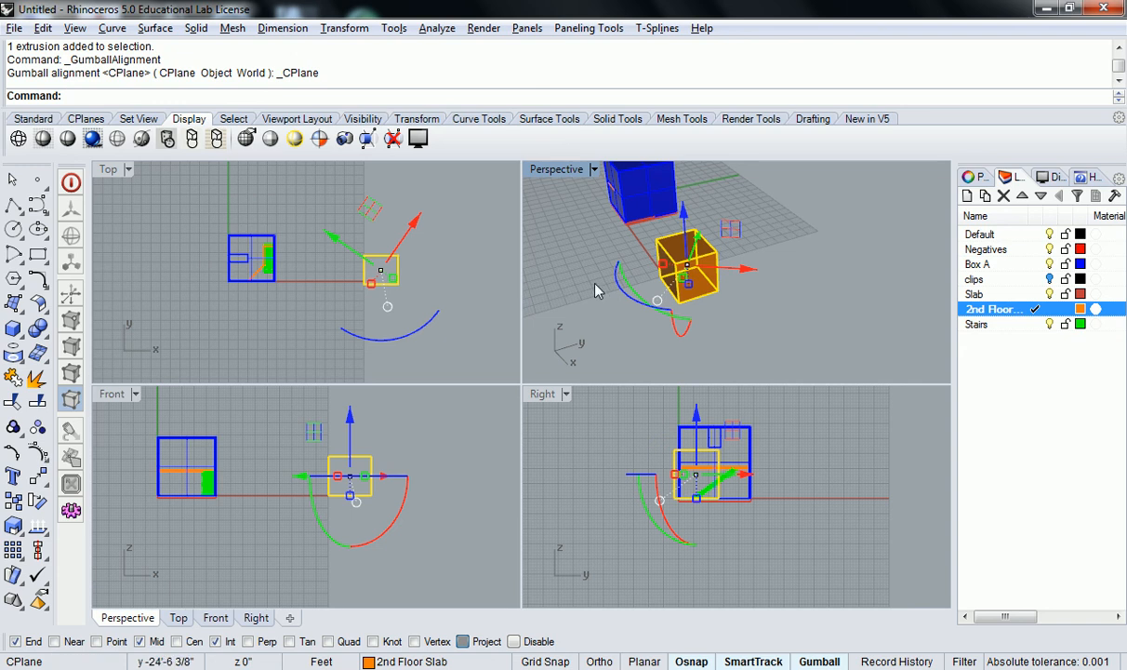
{"action": "left_click", "coordinate": [657, 299]}
{"action": "left_click", "coordinate": [719, 196]}
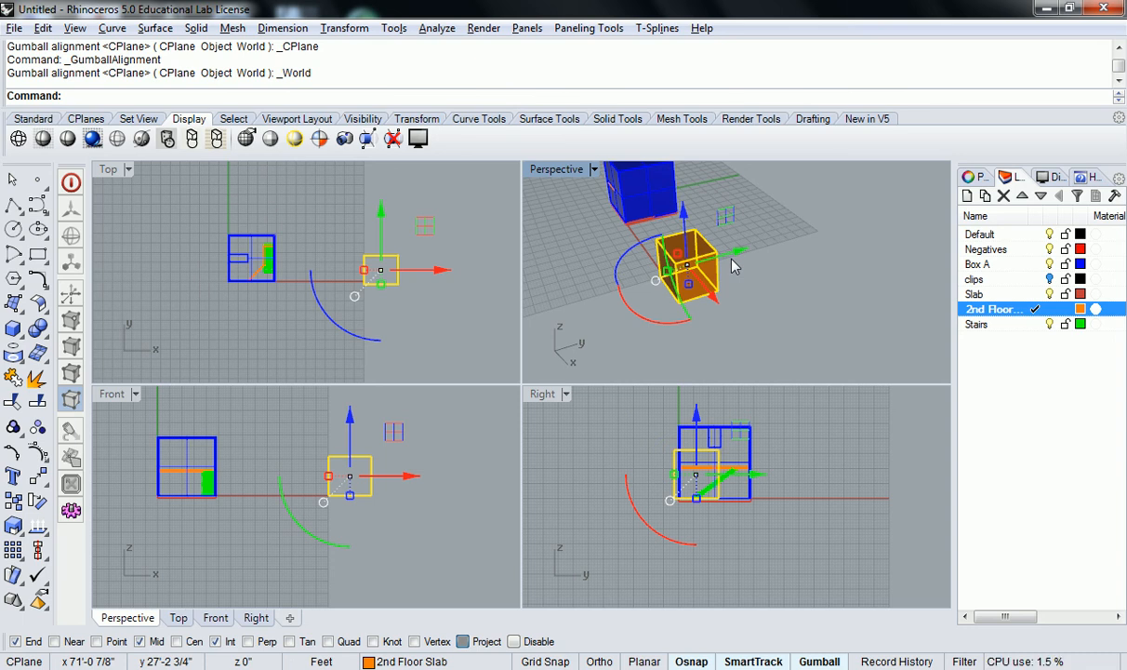
Open the gumball settings in the options, review them, and close the dialog
{"action": "left_click", "coordinate": [657, 279]}
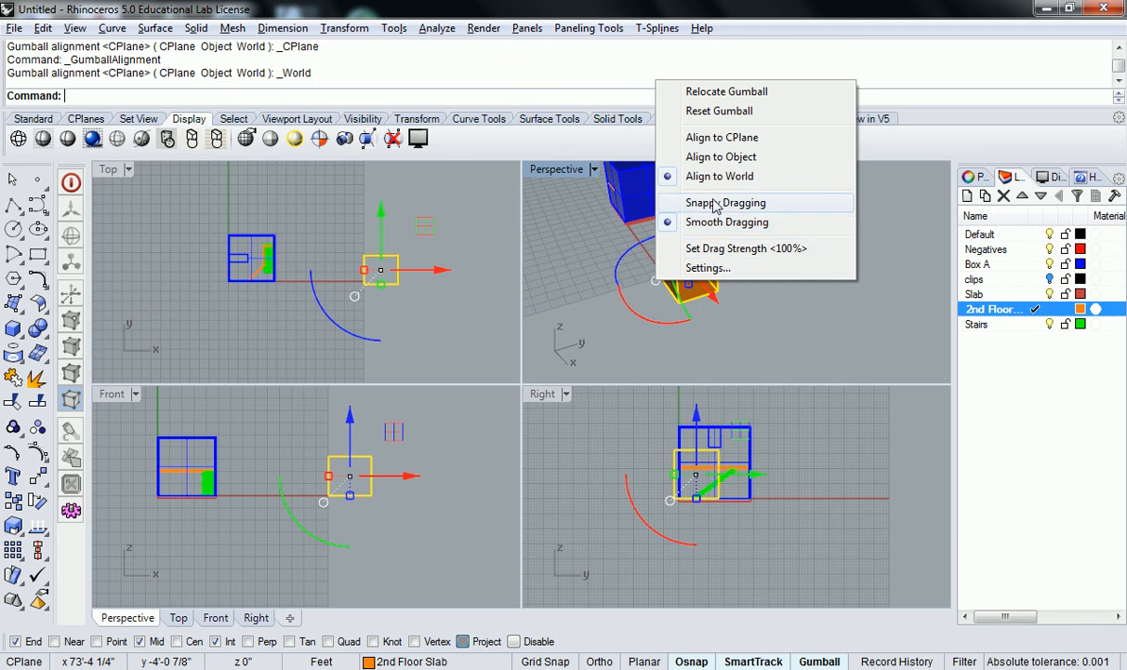
{"action": "left_click", "coordinate": [707, 268]}
{"action": "scroll", "coordinate": [737, 372], "scroll_direction": "down", "scroll_amount": 1}
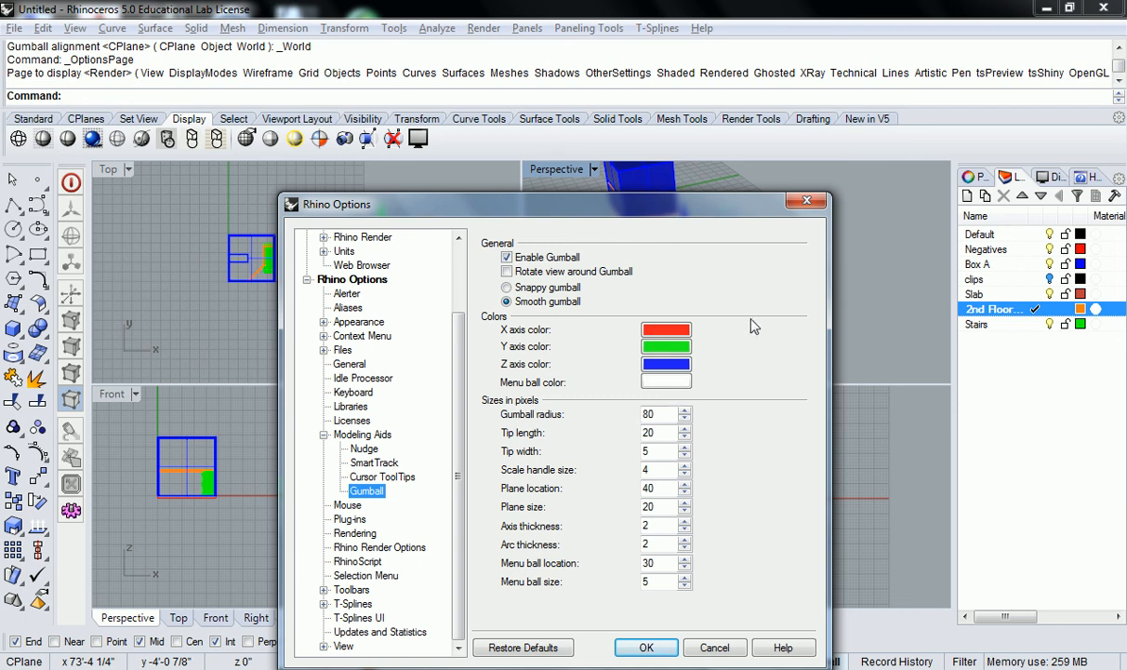
{"action": "left_click", "coordinate": [806, 201]}
Reselect the box and orbit the Perspective view around it
{"action": "left_click", "coordinate": [662, 258]}
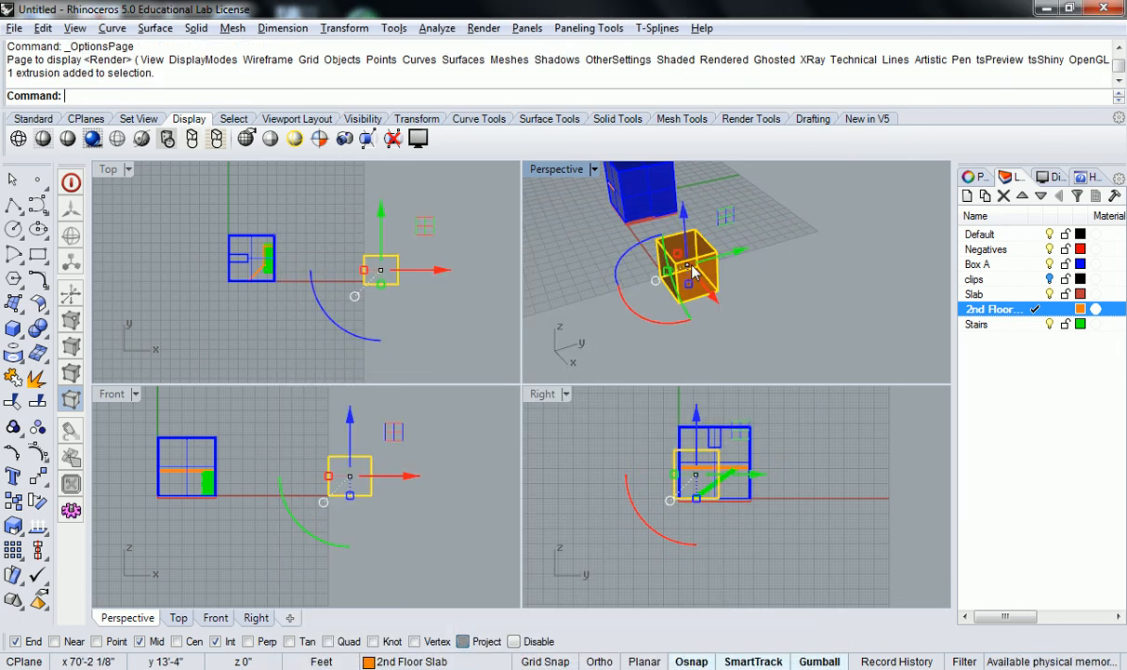
{"action": "right_click_drag", "start_coordinate": [739, 313], "coordinate": [687, 317]}
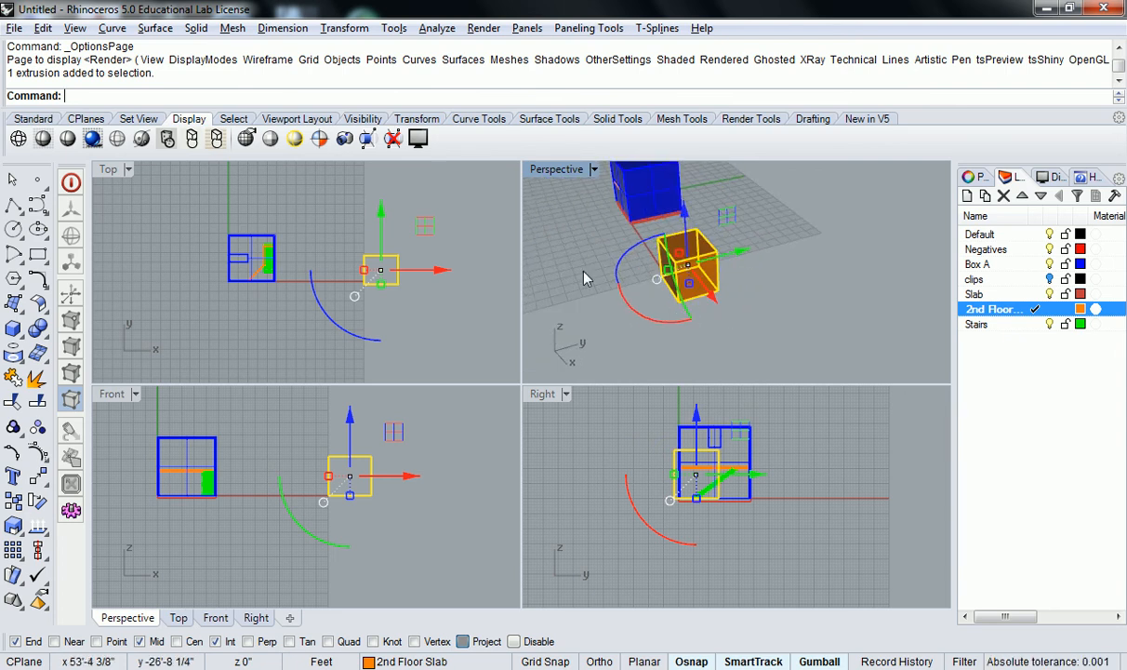
{"action": "right_click_drag", "start_coordinate": [563, 270], "coordinate": [683, 301]}
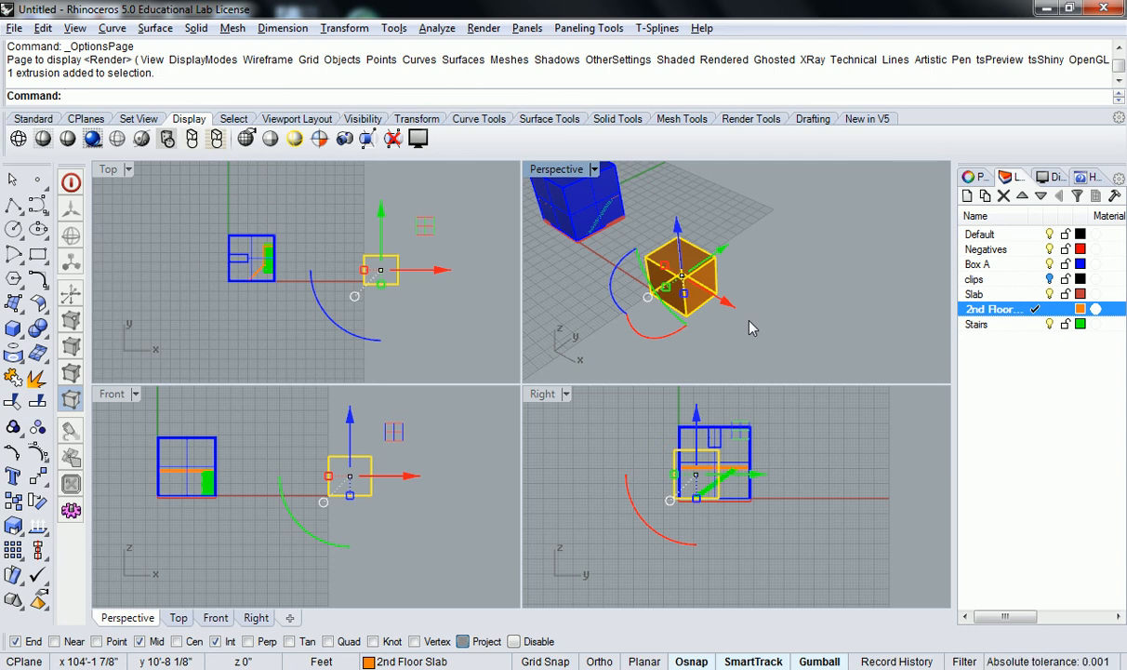
{"action": "right_click_drag", "start_coordinate": [682, 283], "coordinate": [710, 287], "text": "shift"}
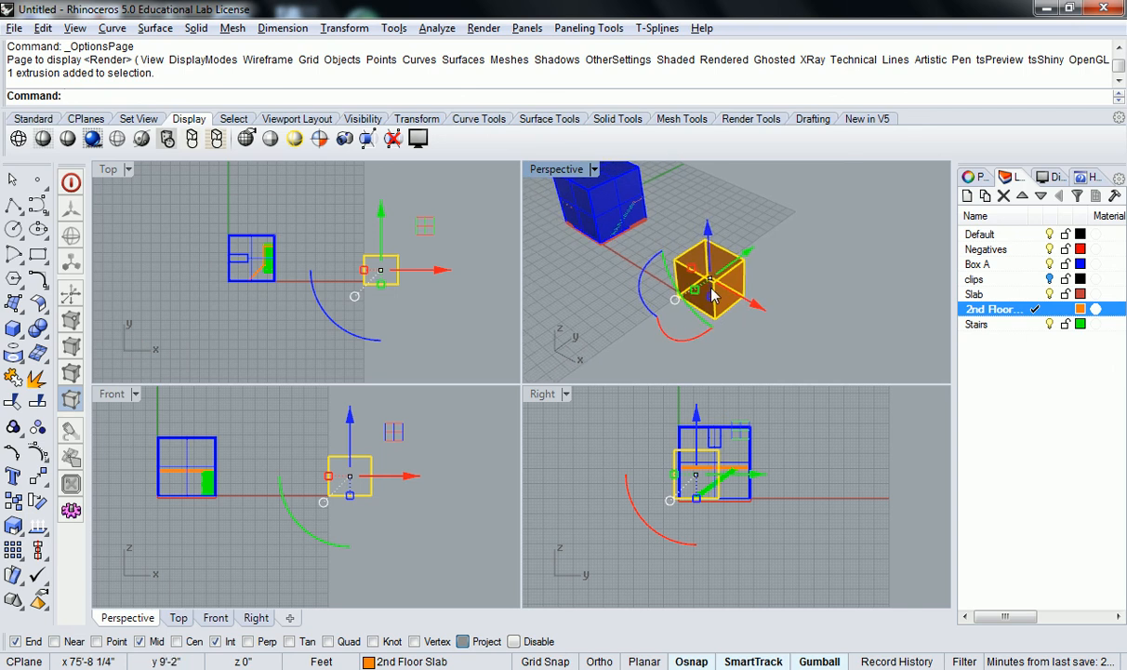